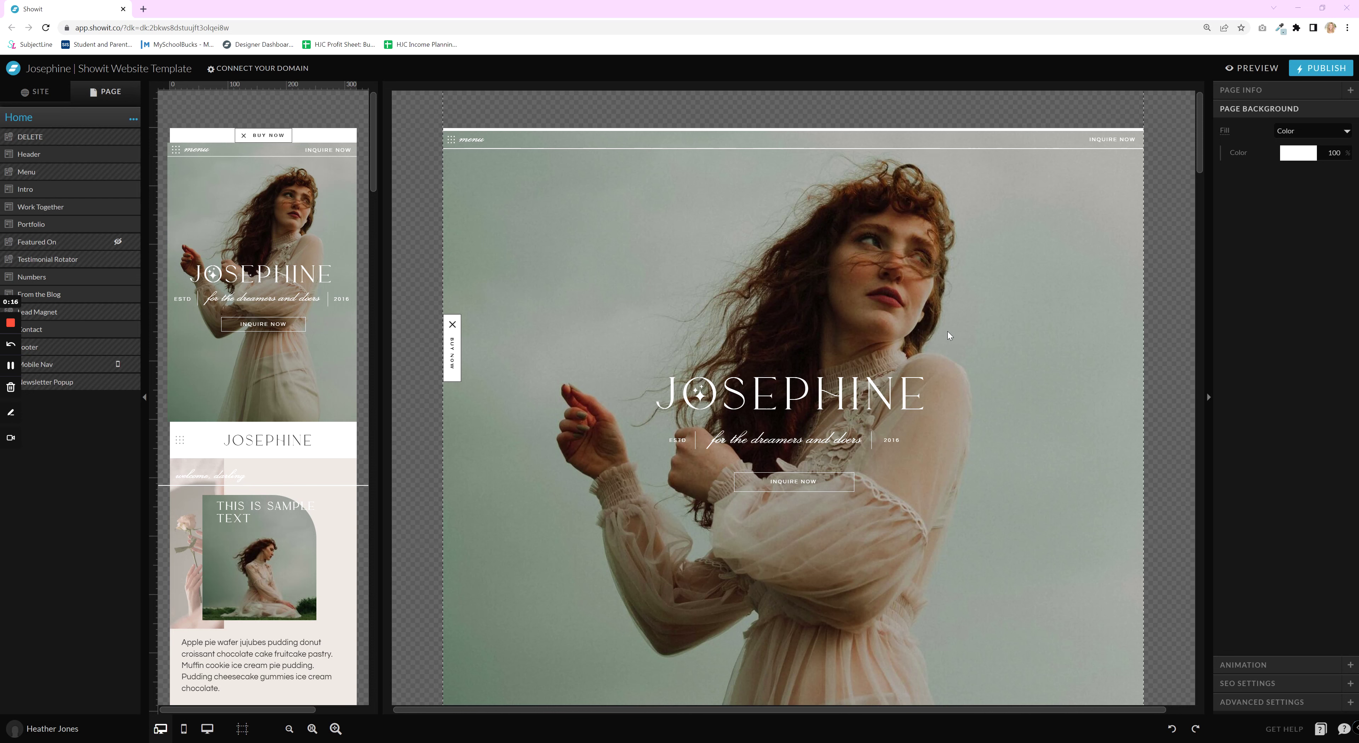
# Open the Header canvas of the Home page and select its full-size background graphic
pyautogui.scroll(-2, 1012, 346)
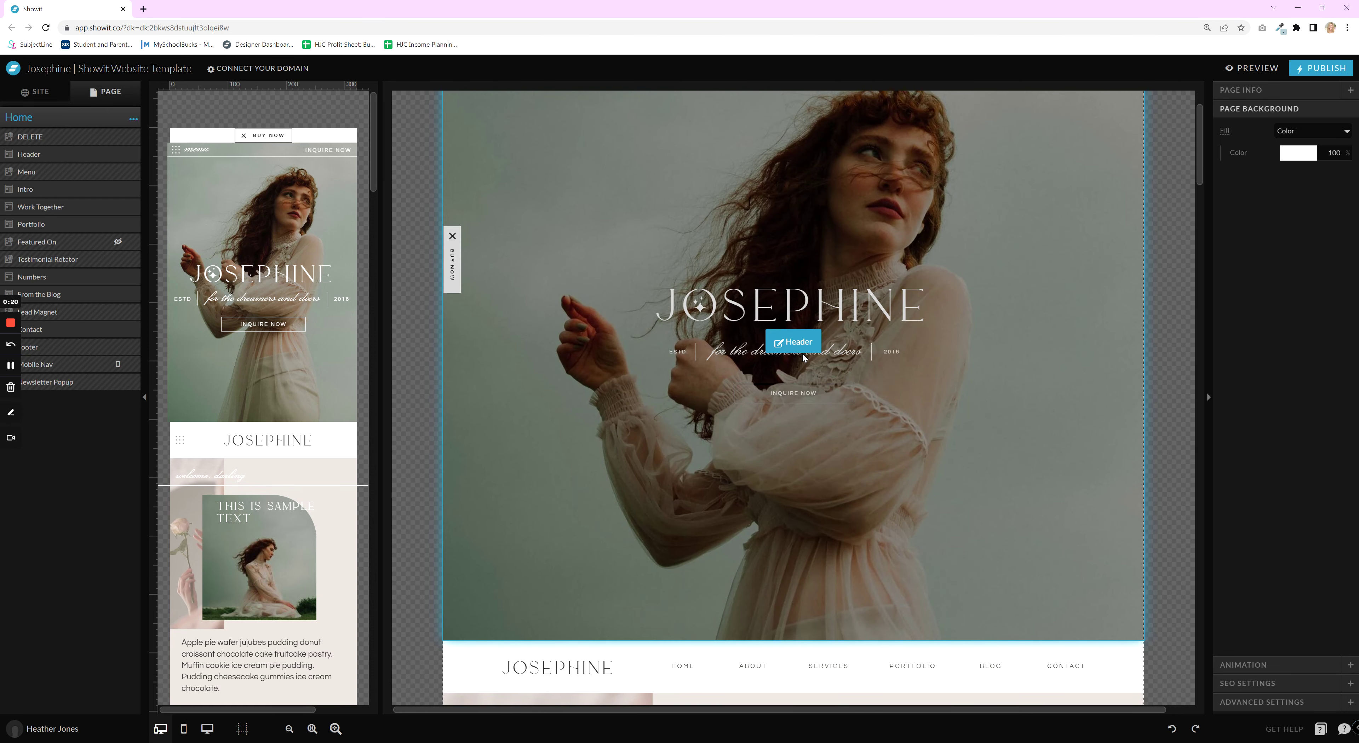
pyautogui.click(794, 342)
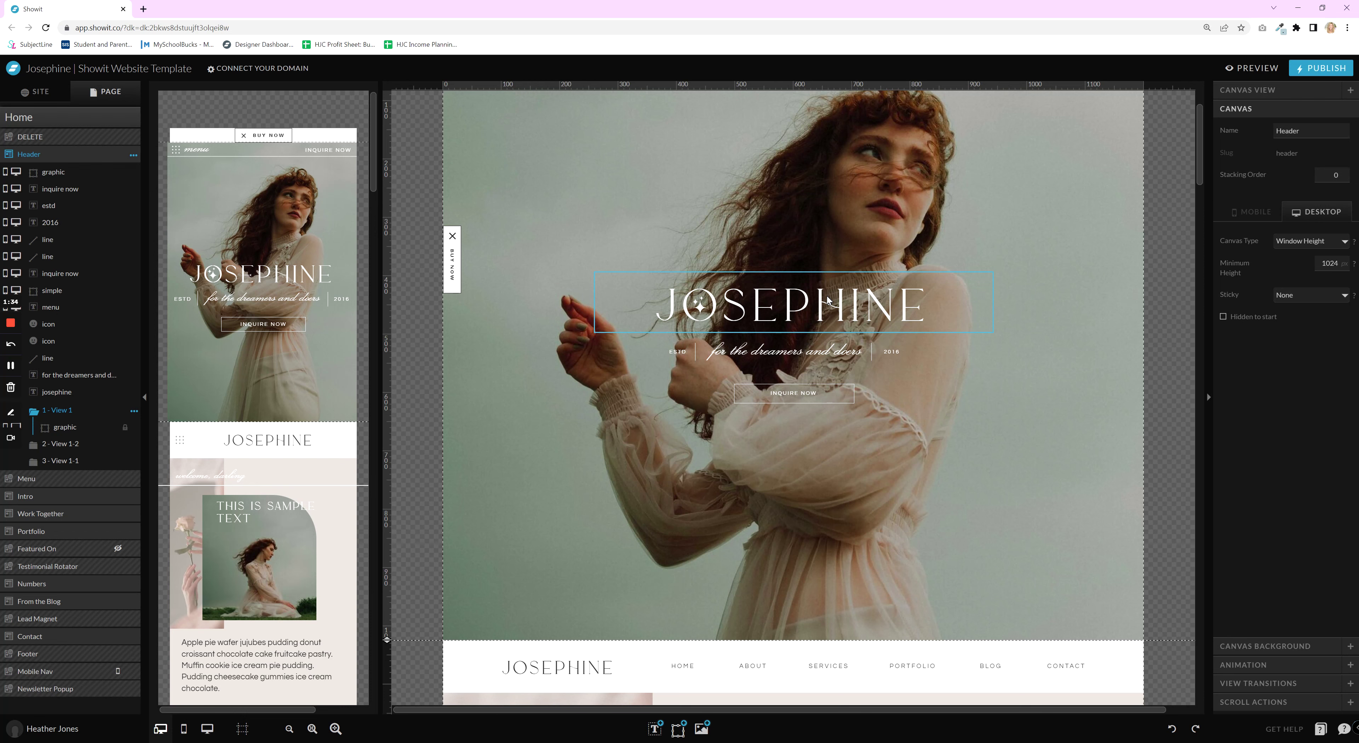
pyautogui.click(589, 196)
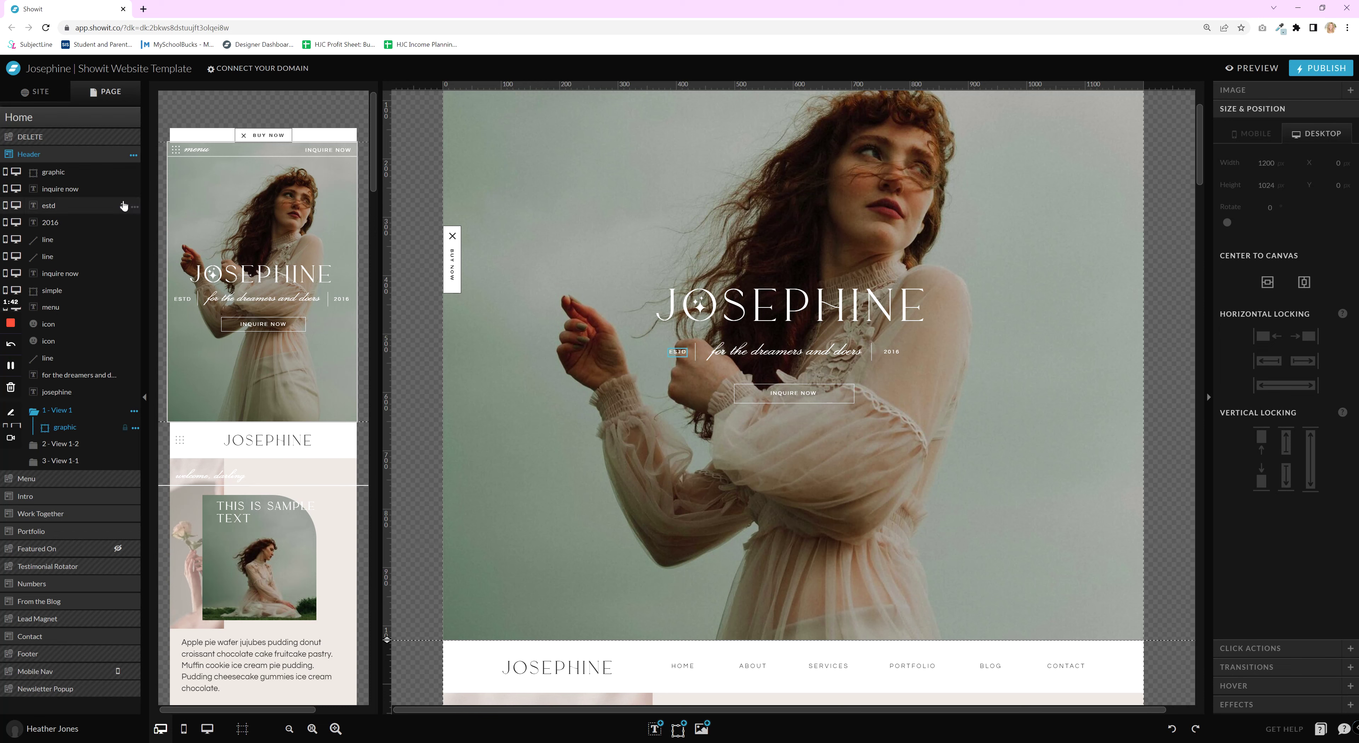
# Add the Google font Caramel in the Normal style to the site's active fonts in the design settings
pyautogui.click(37, 91)
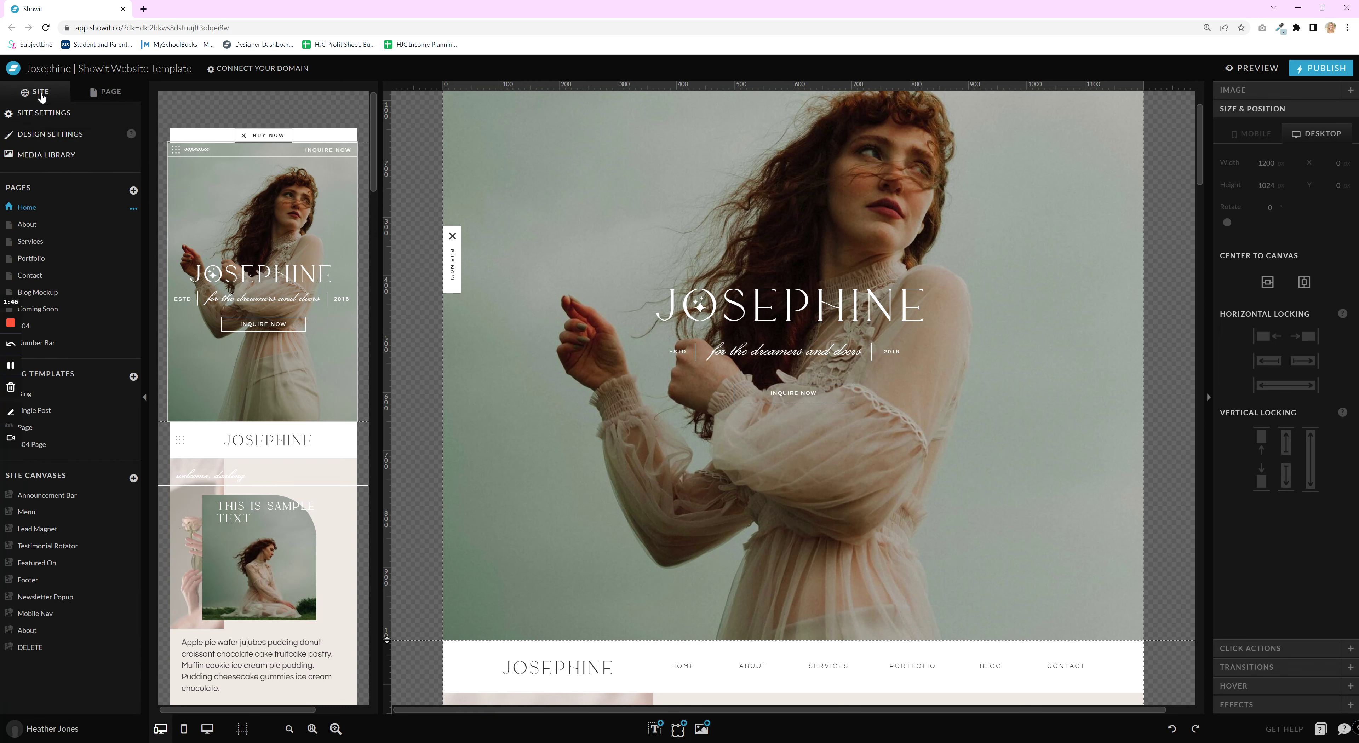
pyautogui.click(60, 136)
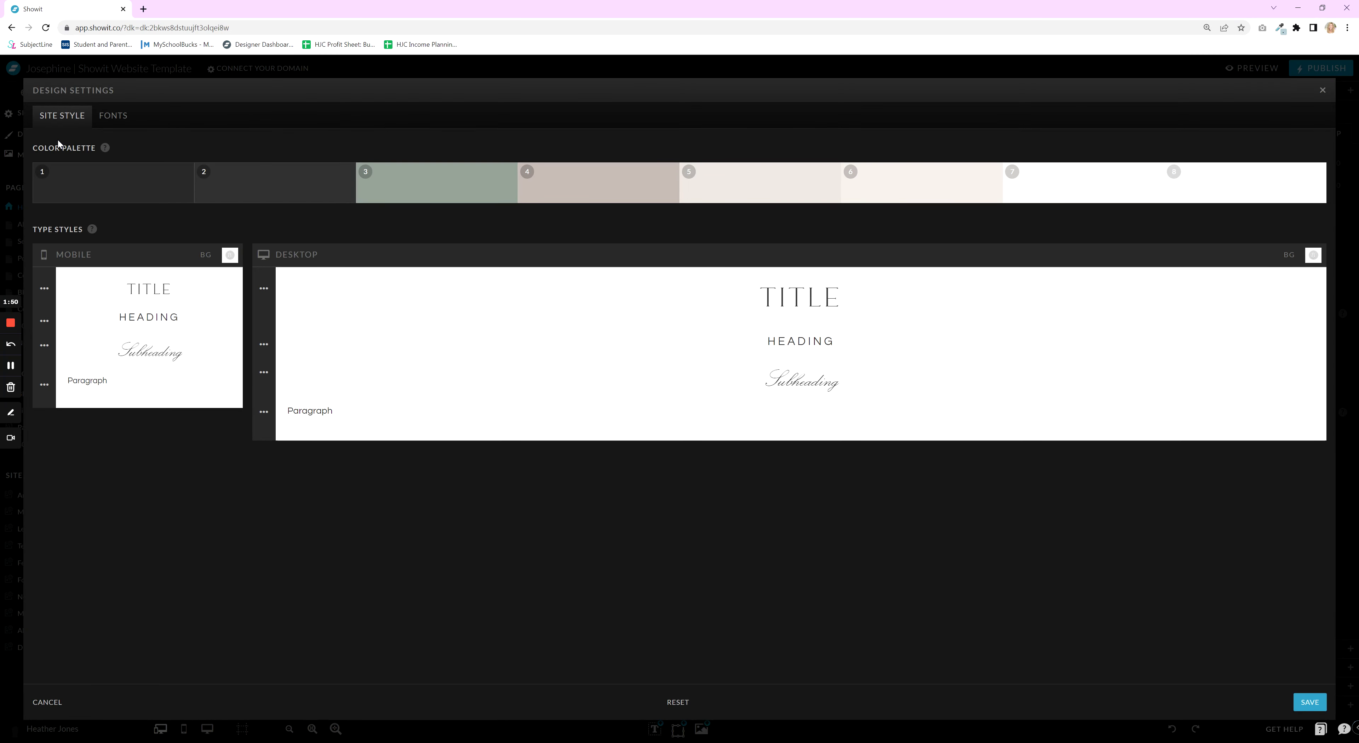
pyautogui.click(115, 121)
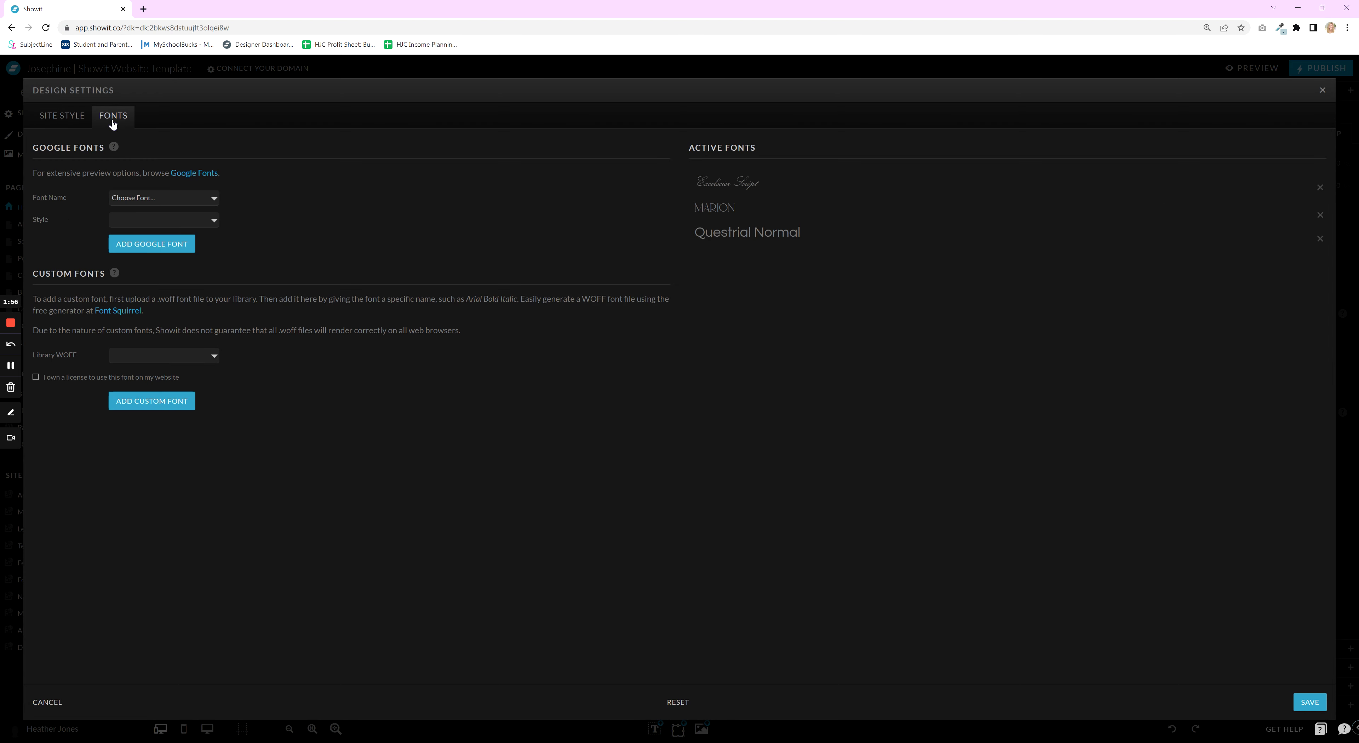
pyautogui.click(214, 198)
pyautogui.scroll(-10, 162, 281)
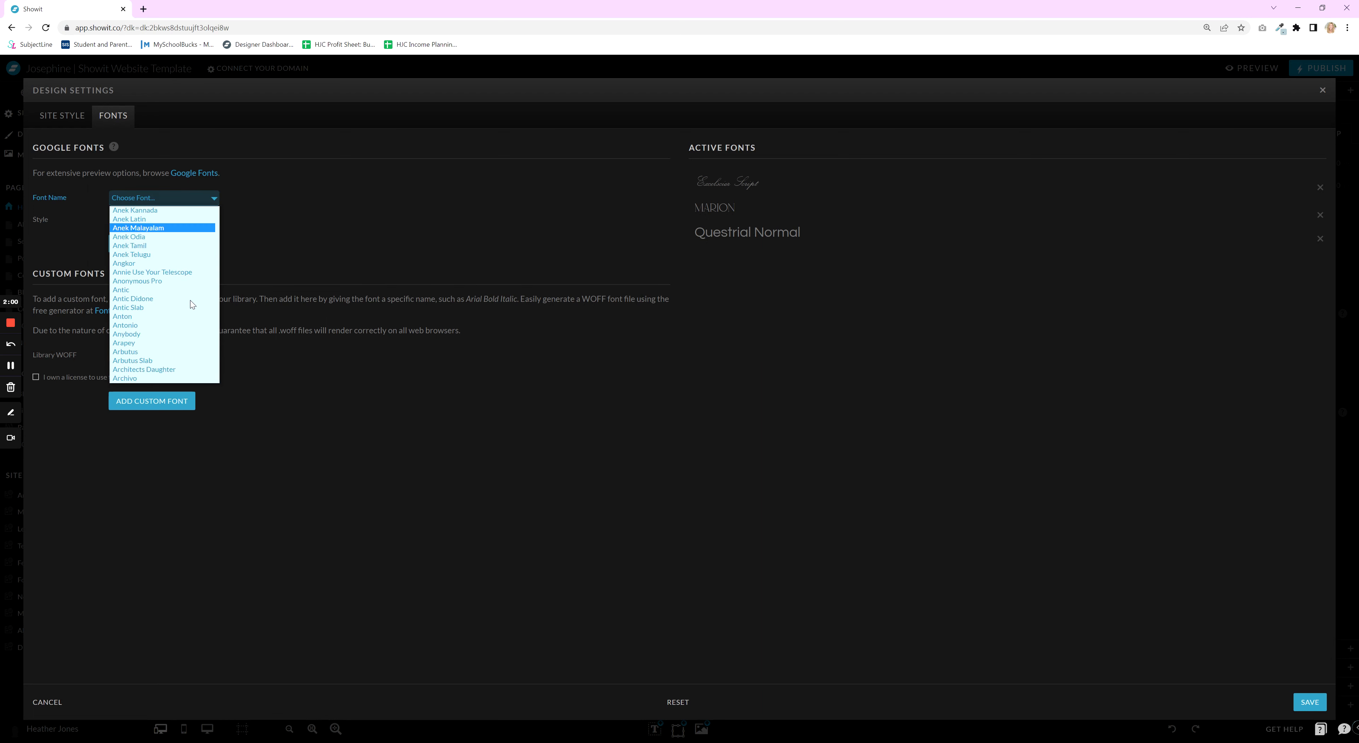
pyautogui.scroll(-20, 192, 305)
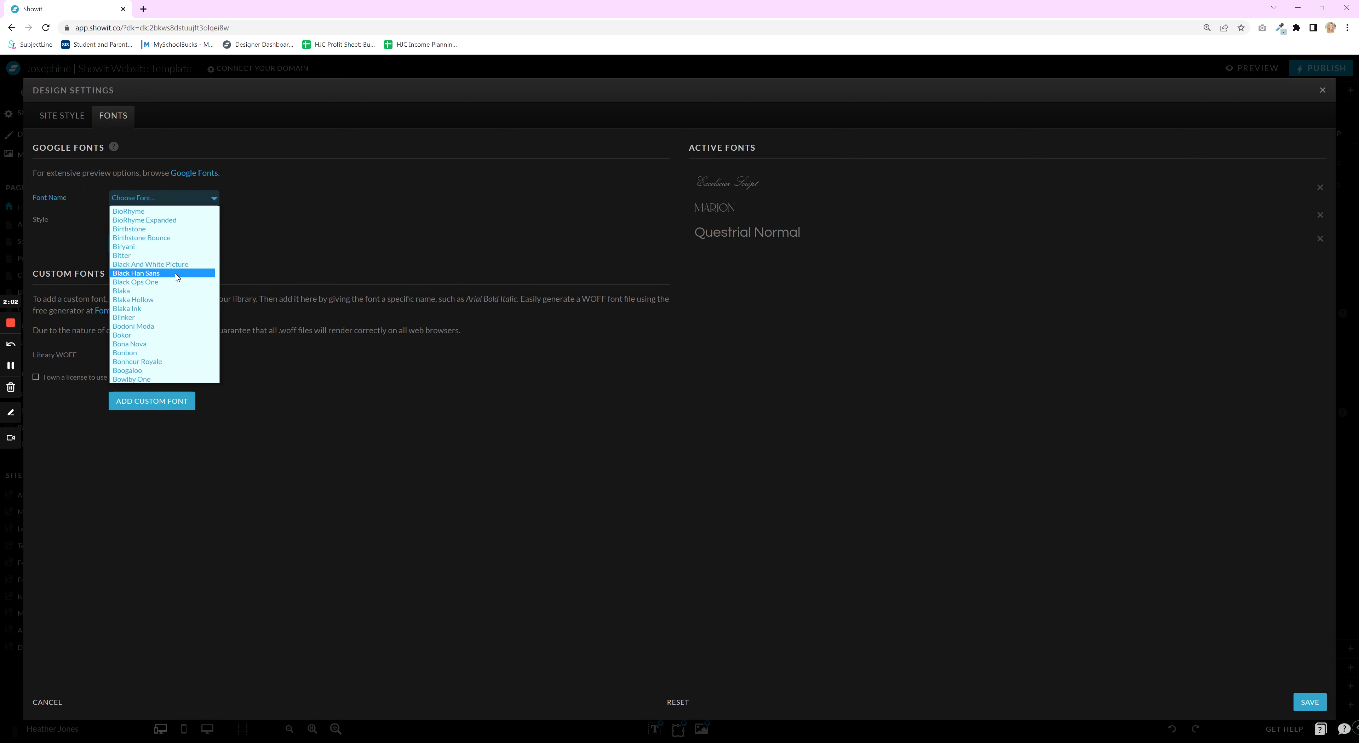
pyautogui.scroll(-10, 175, 272)
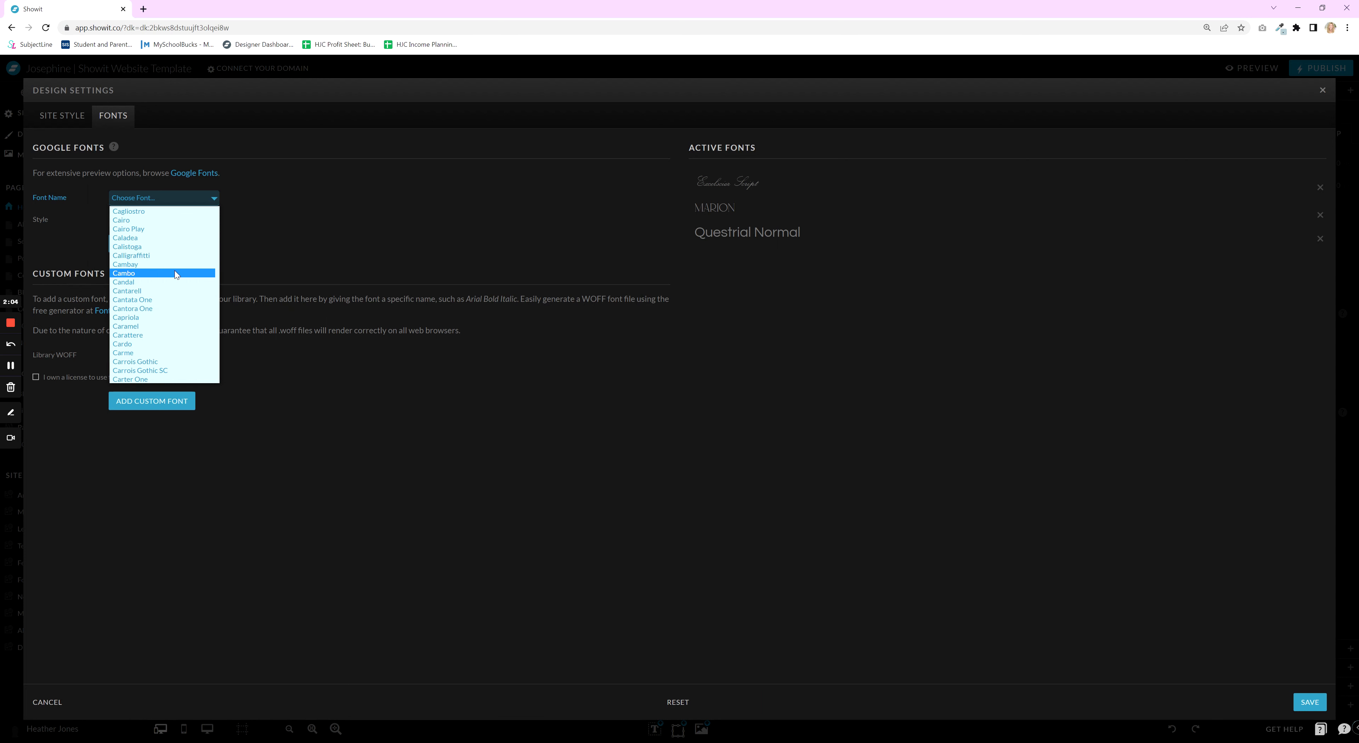
pyautogui.click(150, 324)
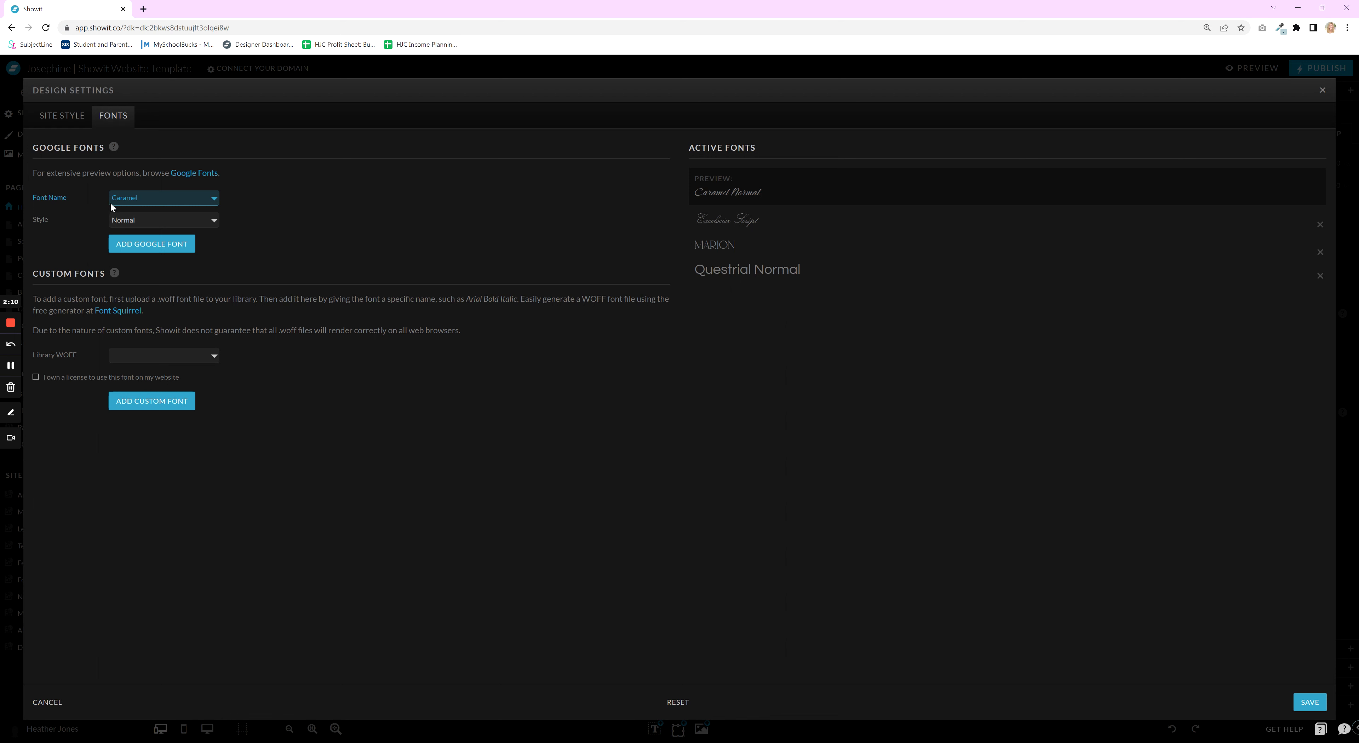
pyautogui.click(170, 248)
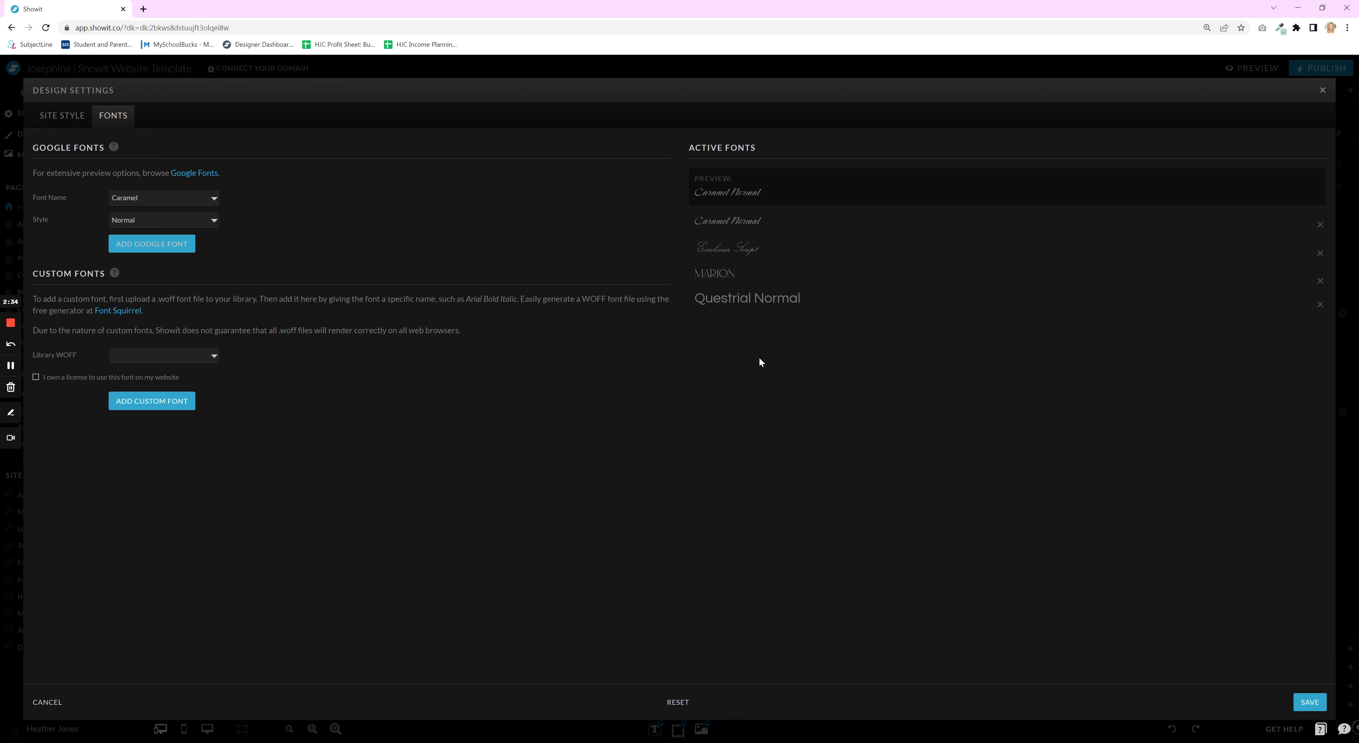
# Remove Caramel from the active fonts, browse the other Google fonts and close the design settings
pyautogui.click(1321, 225)
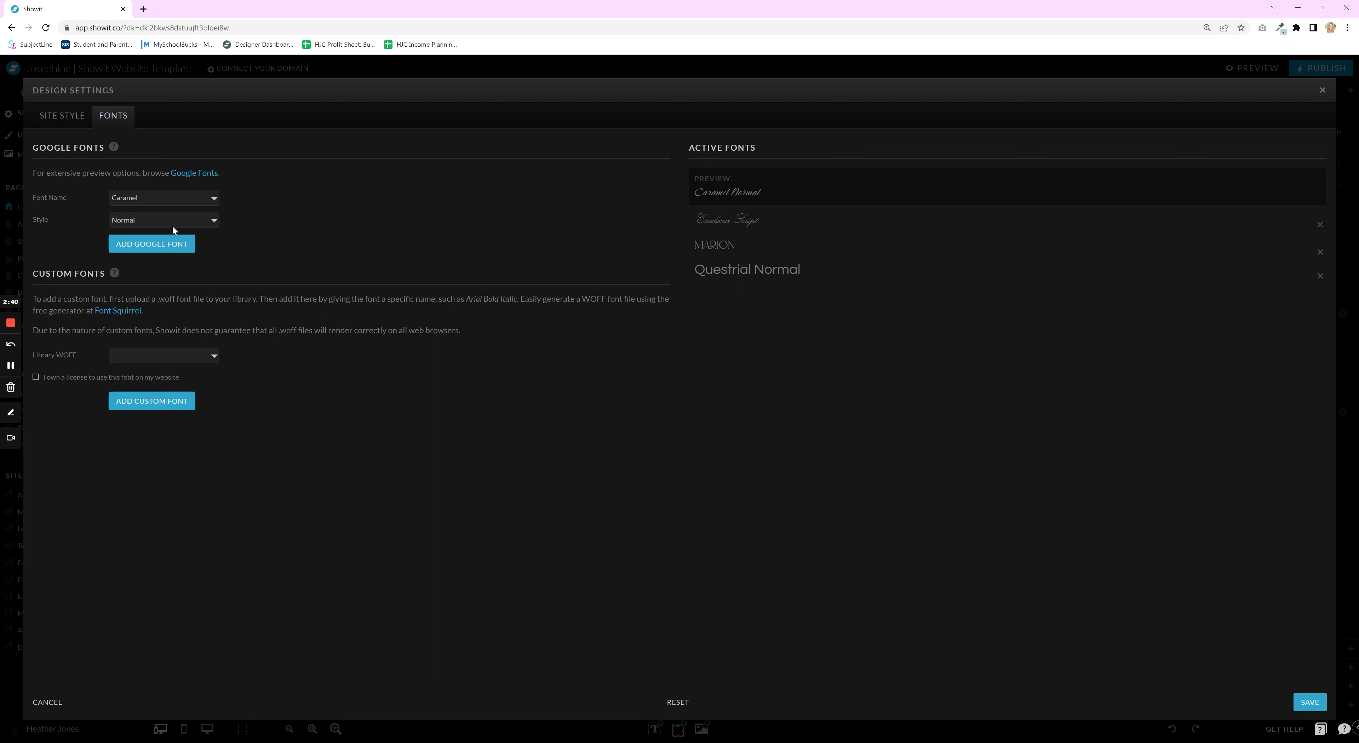
pyautogui.click(141, 196)
pyautogui.scroll(-5, 153, 254)
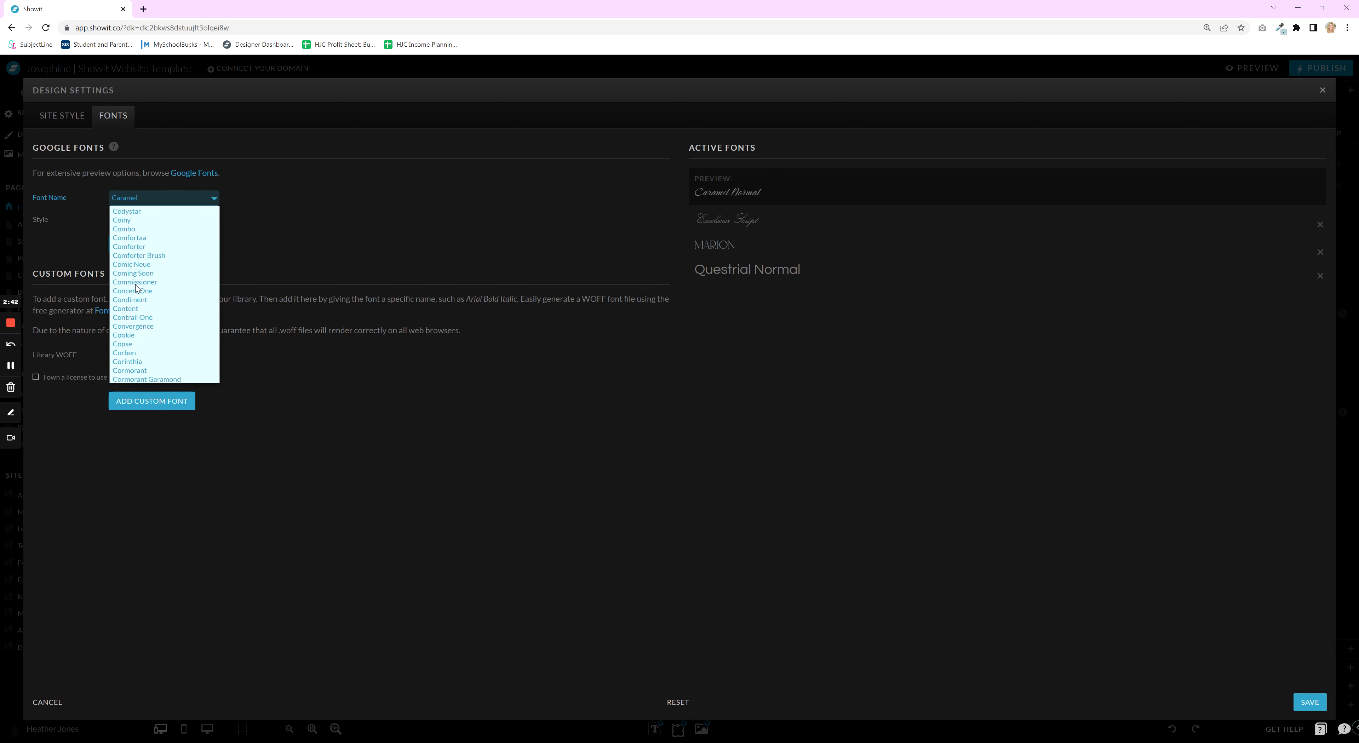
pyautogui.click(315, 197)
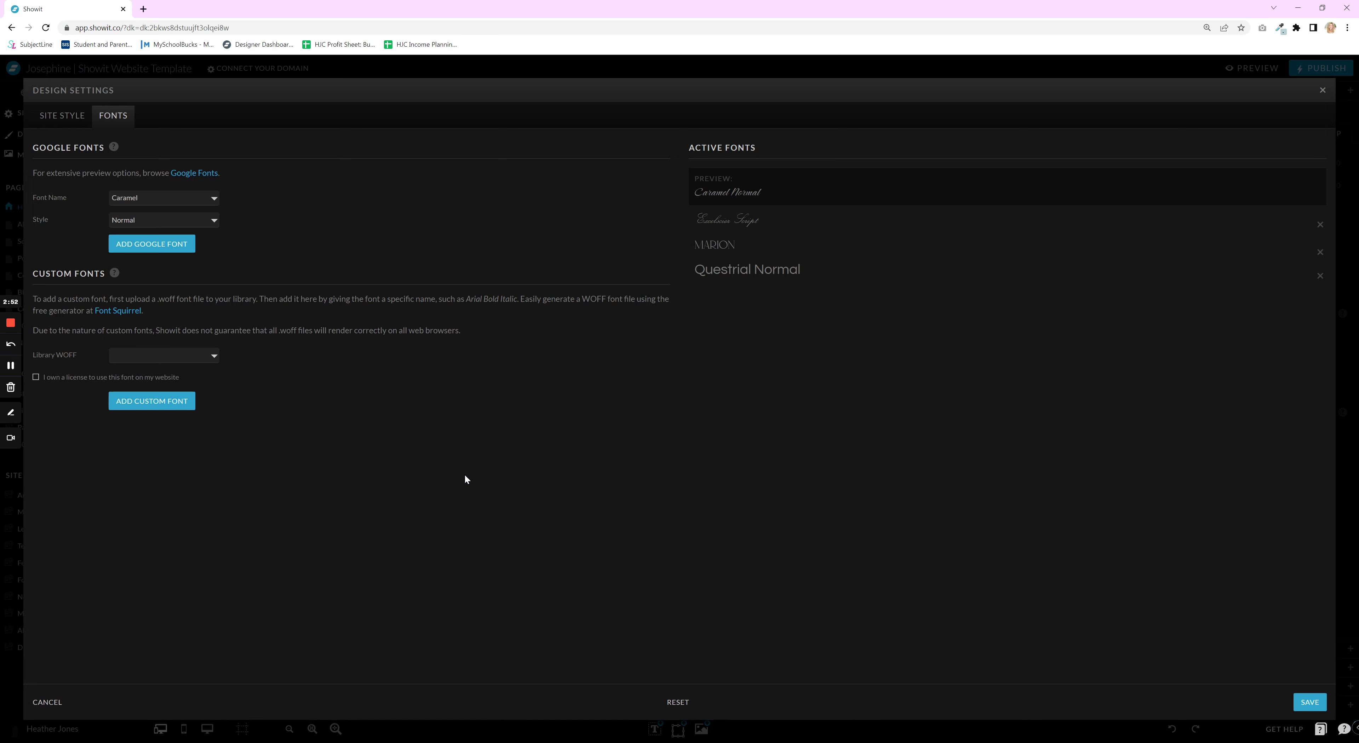
pyautogui.click(1322, 91)
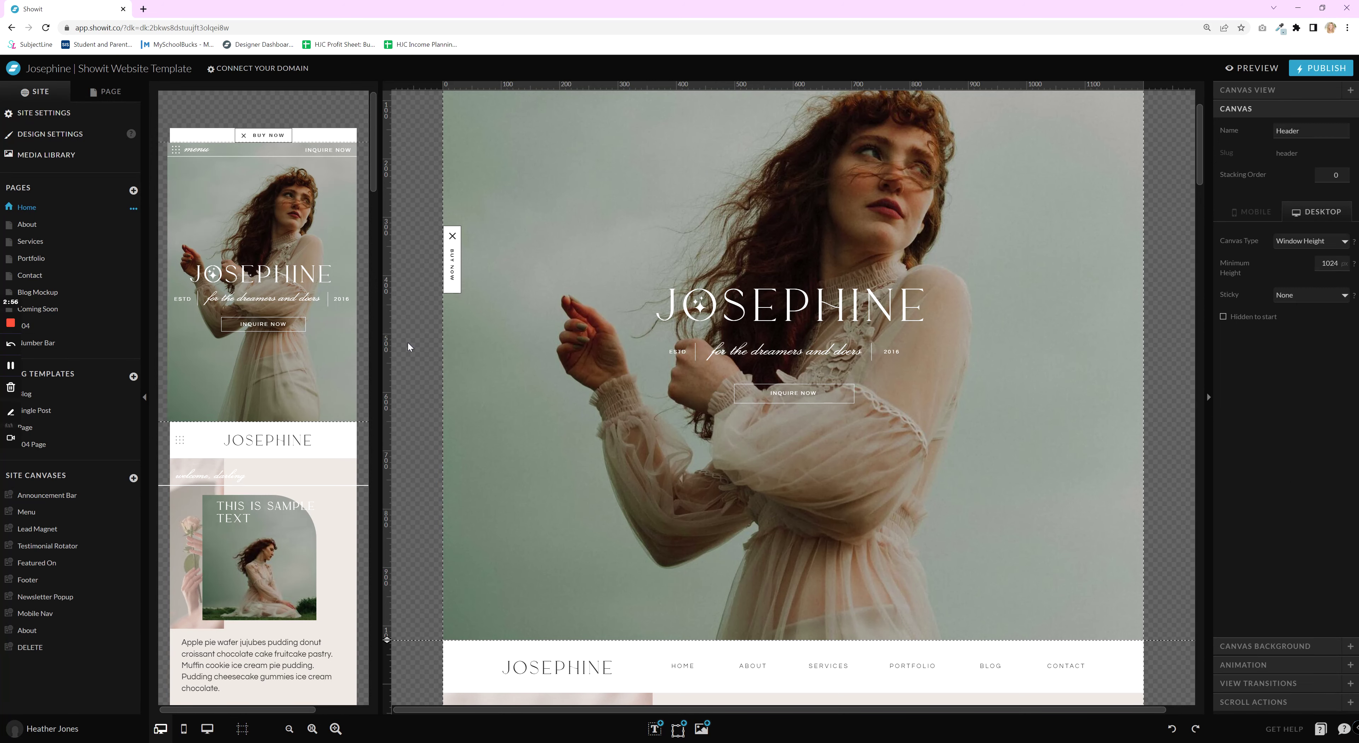
# Examine the font files in the first Fonts folder of the media library and close the library
pyautogui.click(46, 156)
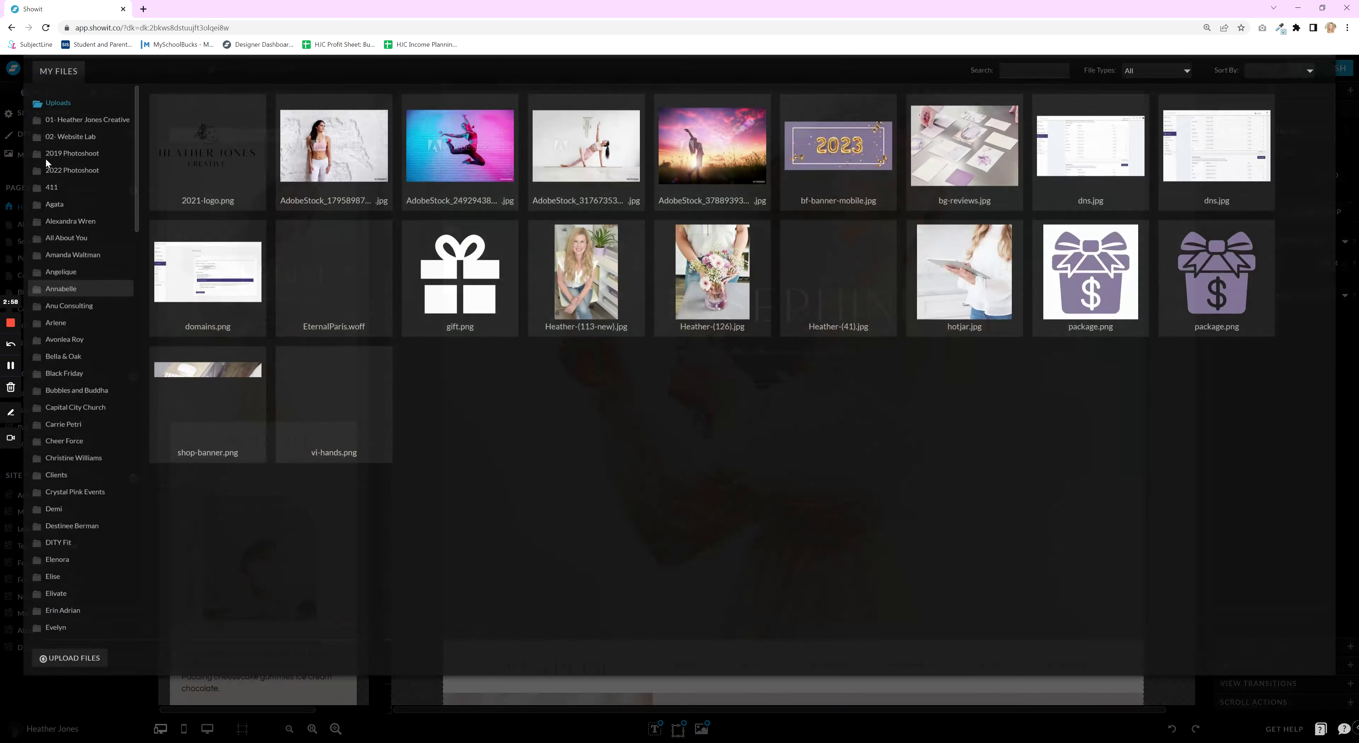
pyautogui.scroll(-6, 56, 373)
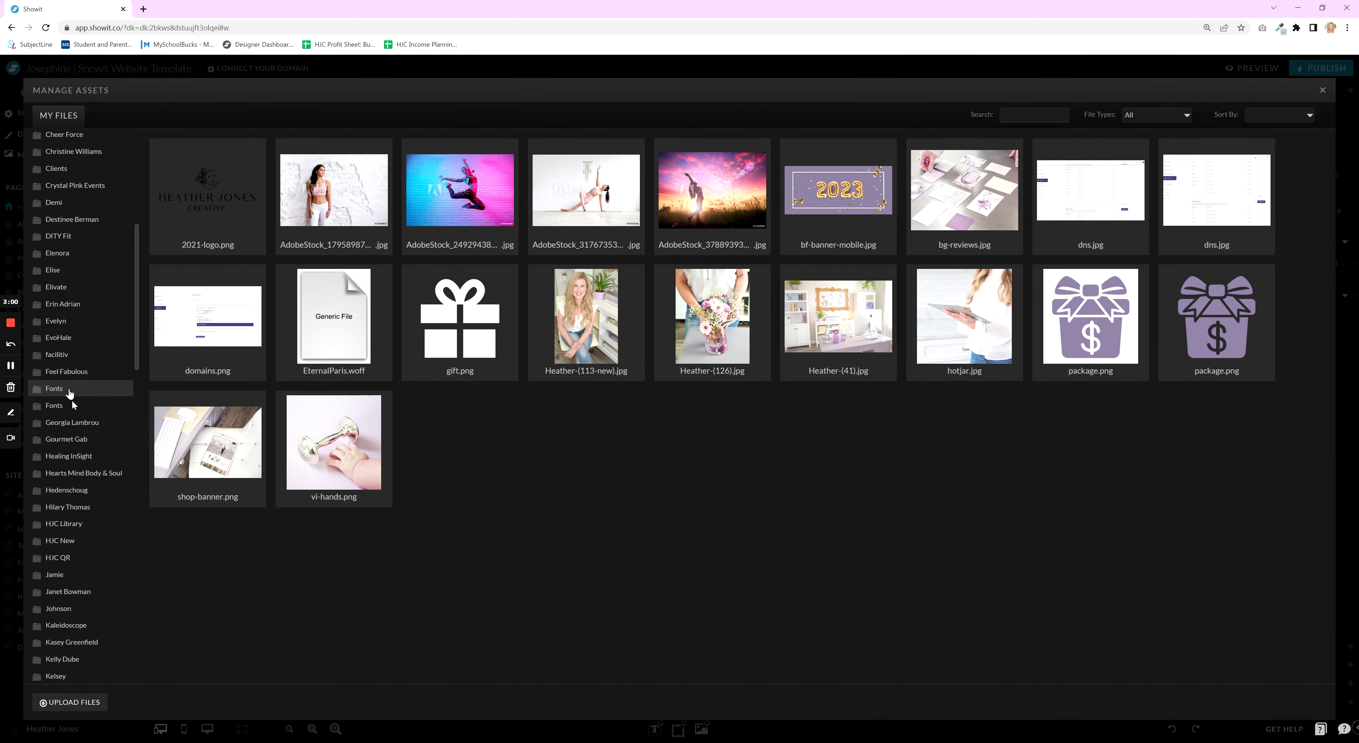
pyautogui.click(69, 391)
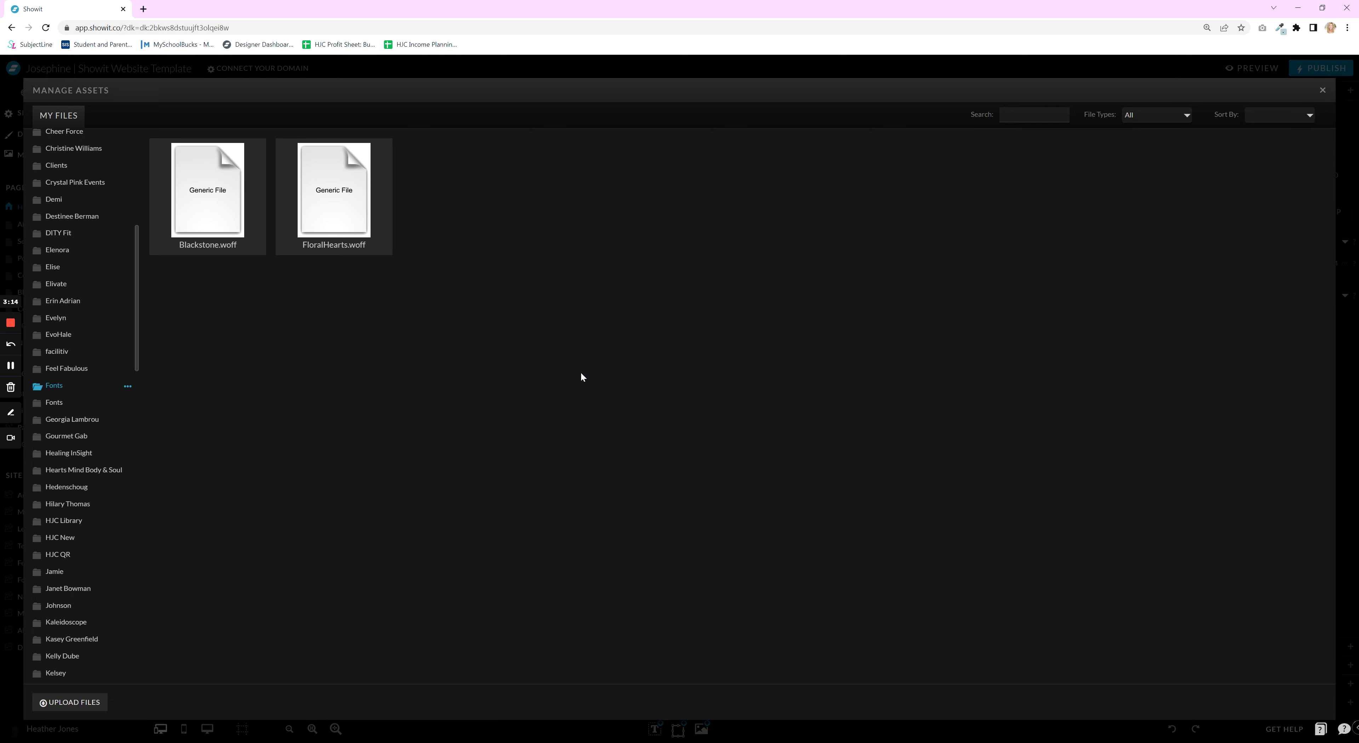
pyautogui.click(1322, 90)
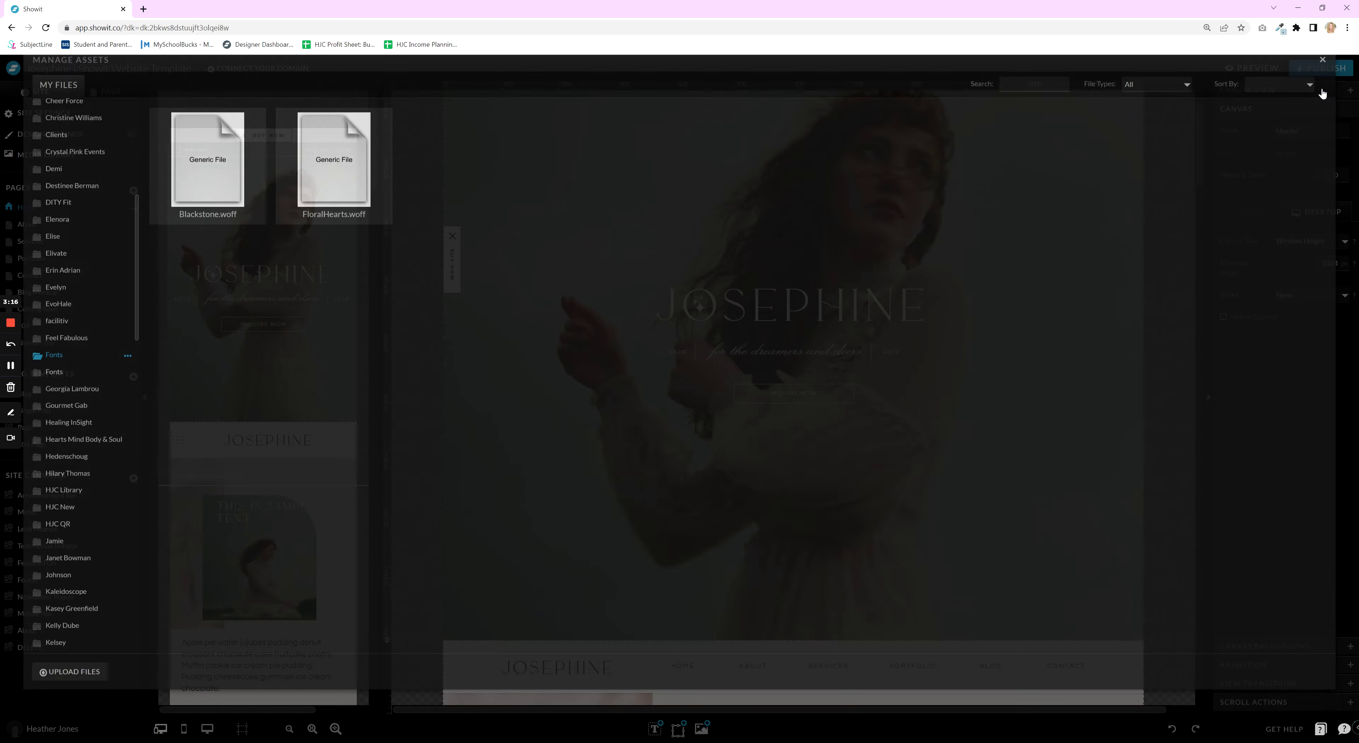
# Reopen the design settings, browse the library WOFF files and choose amalfi_coast-webfont as the custom font
pyautogui.click(51, 133)
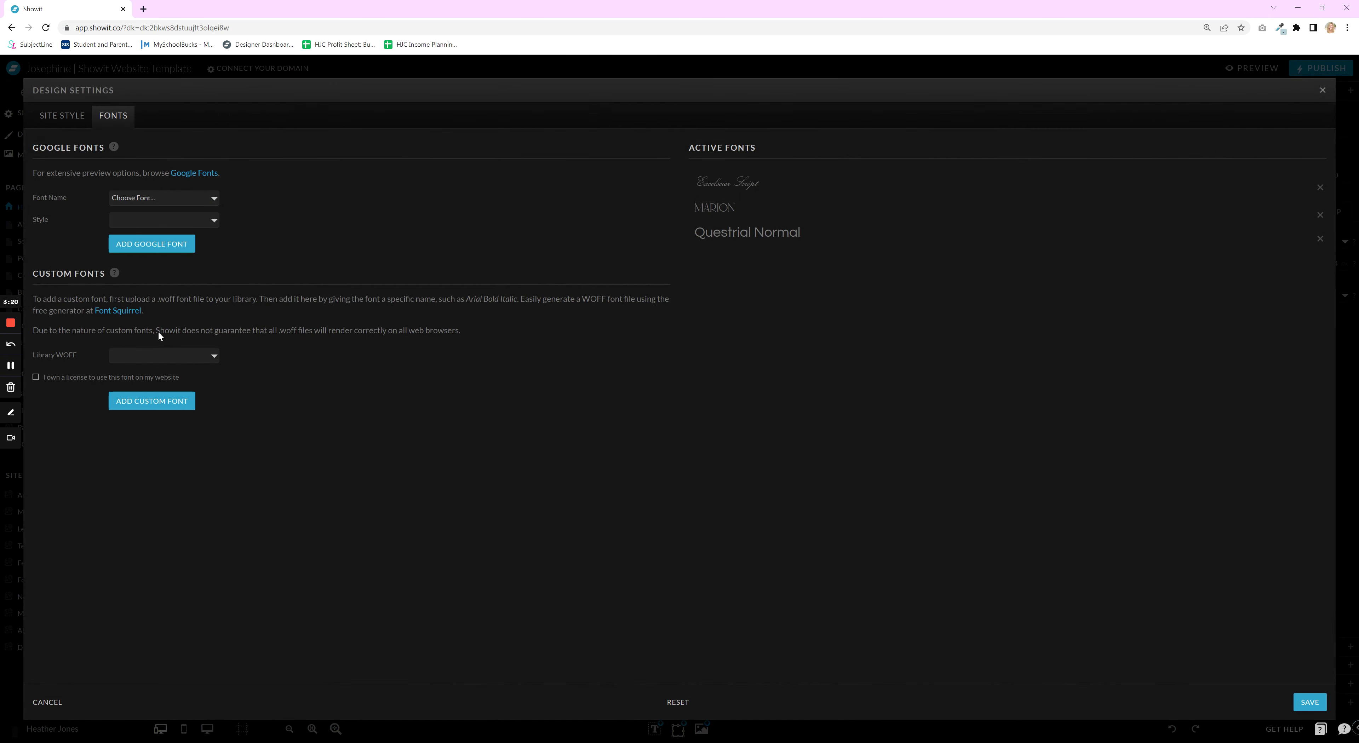
pyautogui.click(163, 350)
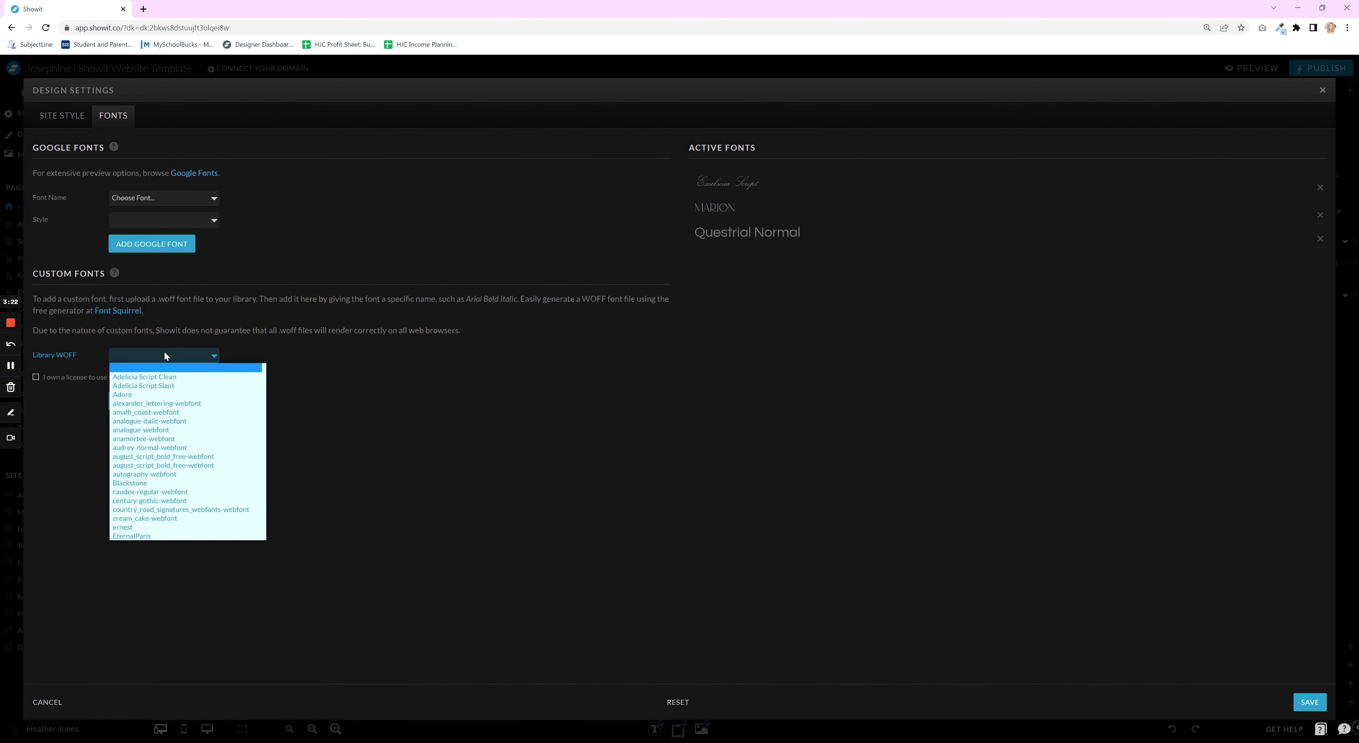
pyautogui.scroll(-5, 182, 446)
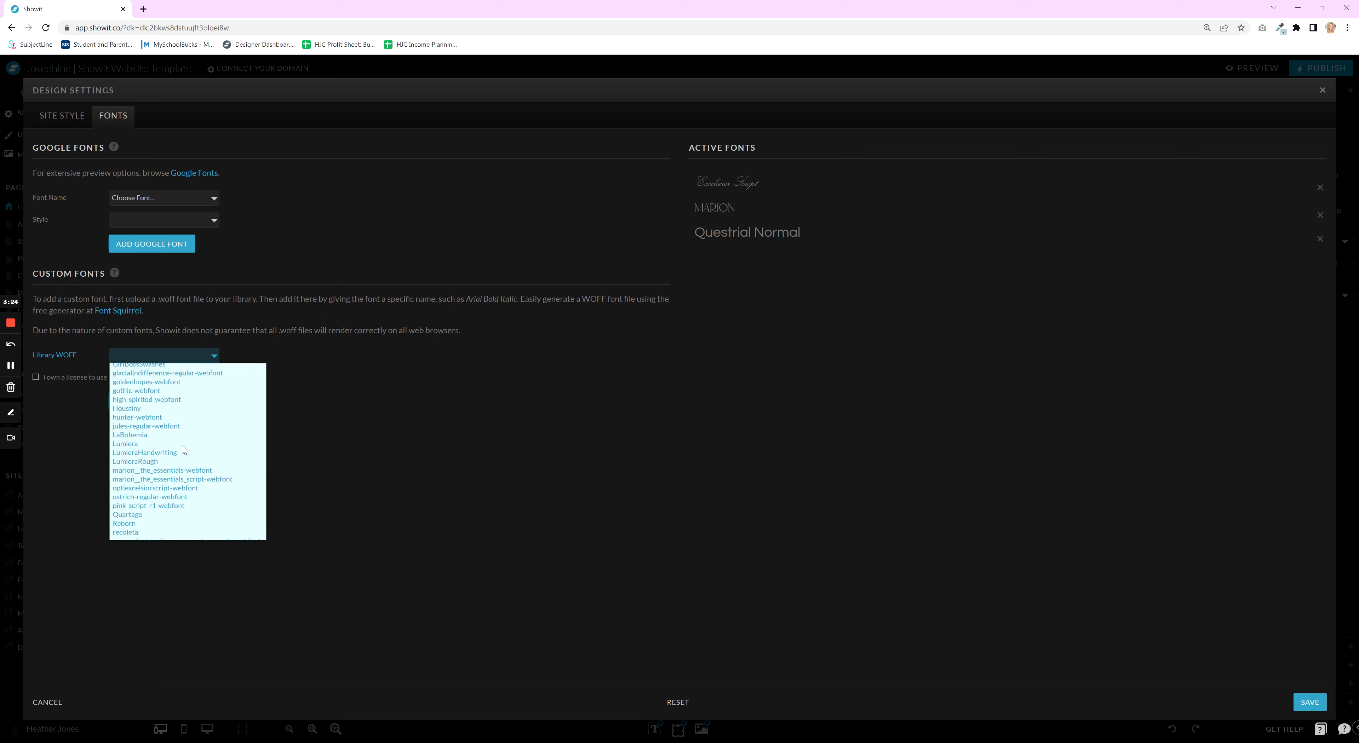
pyautogui.scroll(-3, 185, 440)
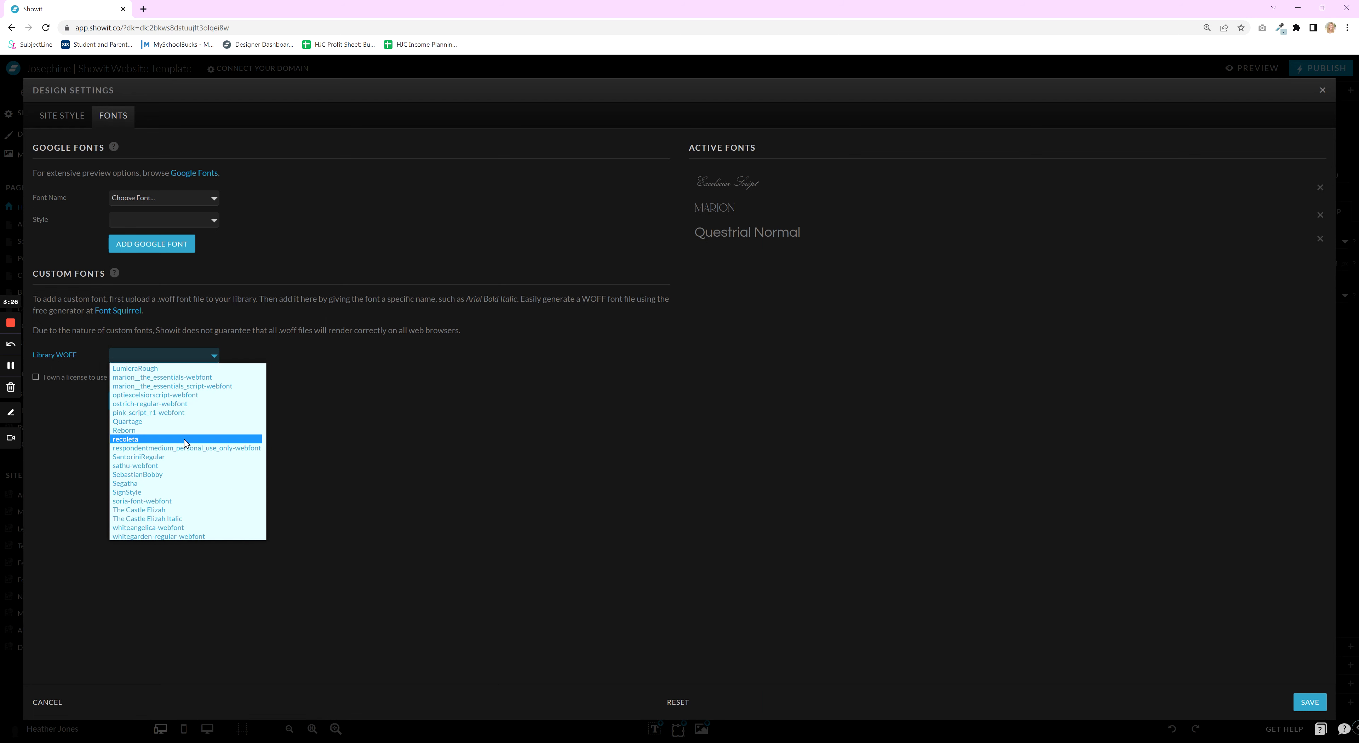
pyautogui.scroll(10, 184, 442)
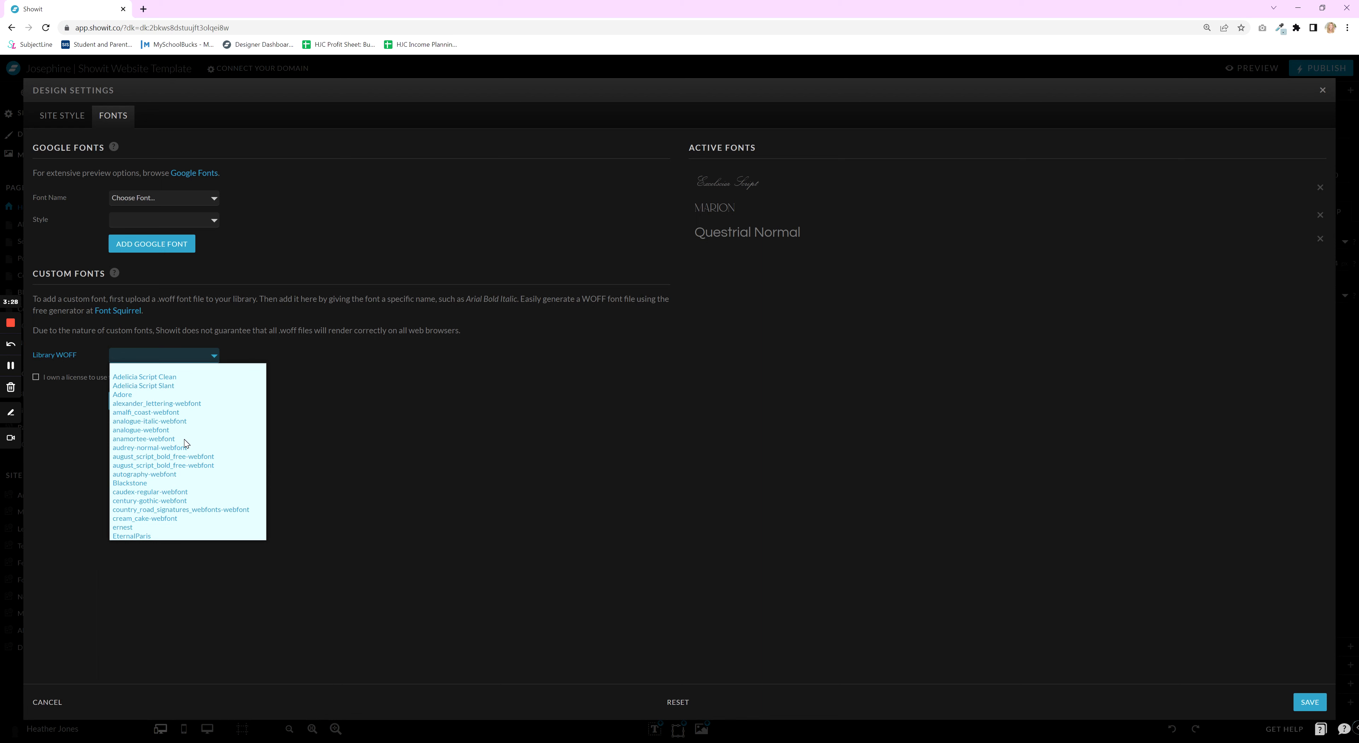
pyautogui.scroll(-4, 185, 441)
pyautogui.scroll(4, 171, 431)
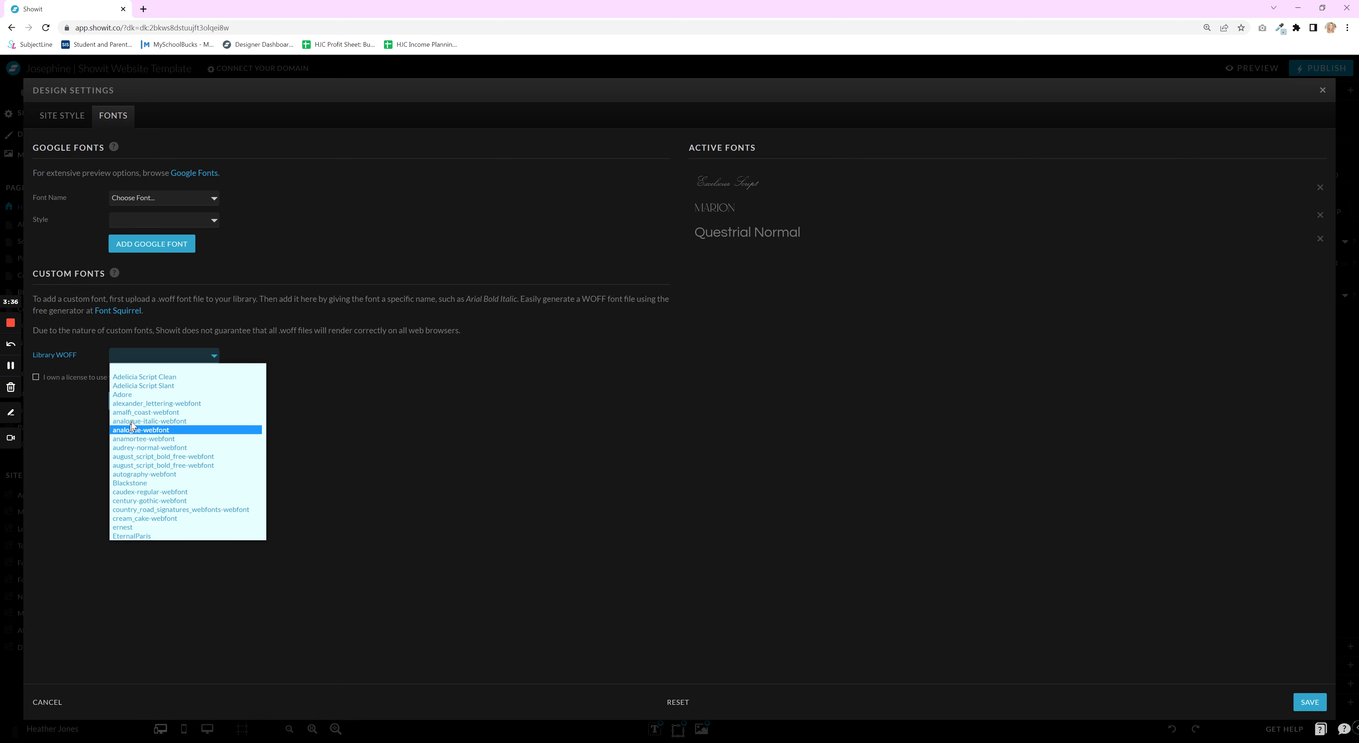
pyautogui.click(136, 412)
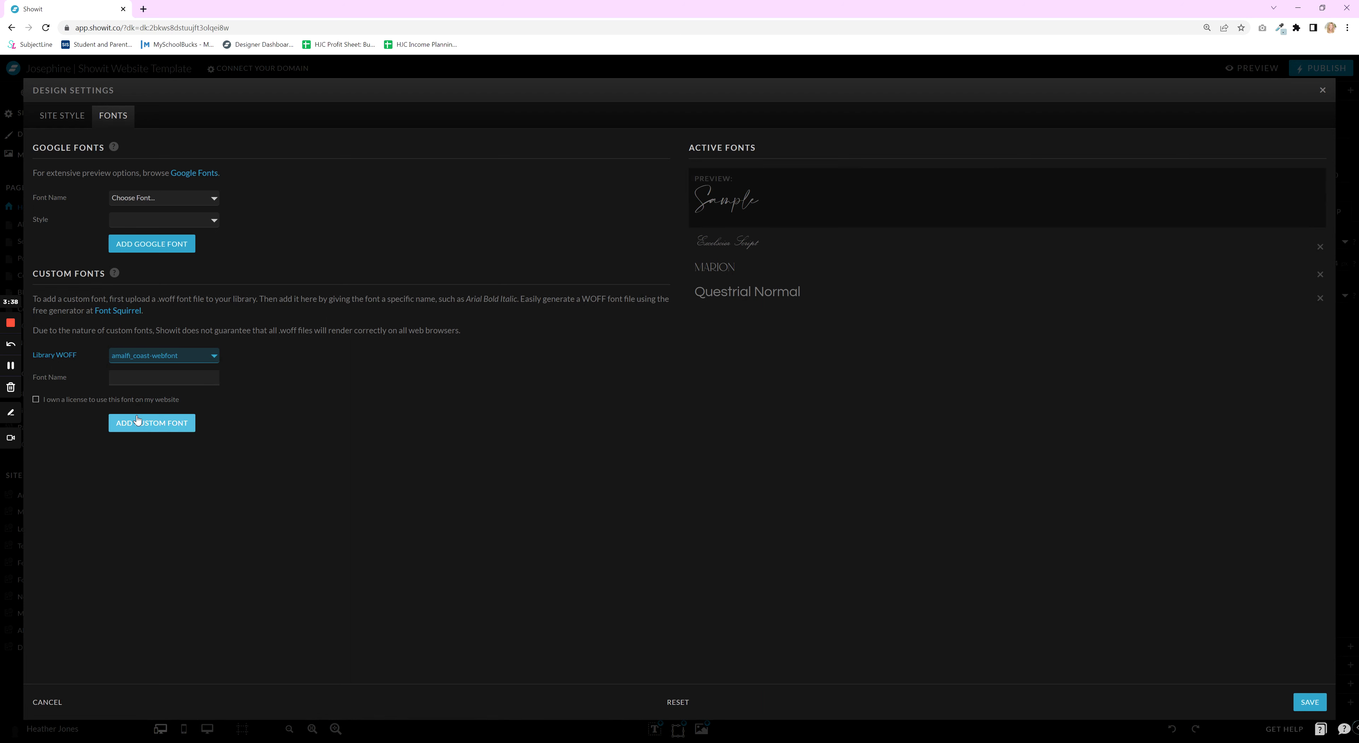
# Name the custom font Amalfi Coast, confirm the website license and add it to the active fonts
pyautogui.click(152, 381)
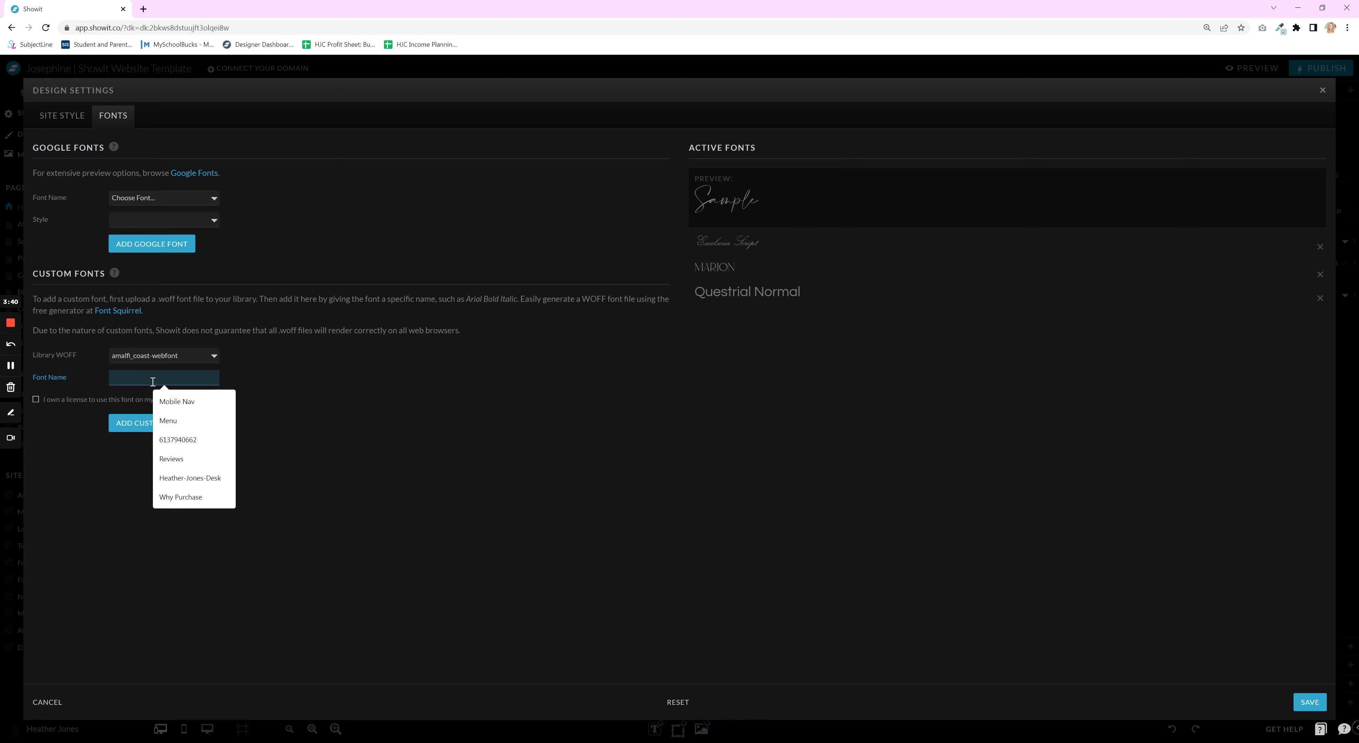
pyautogui.write('Ama')
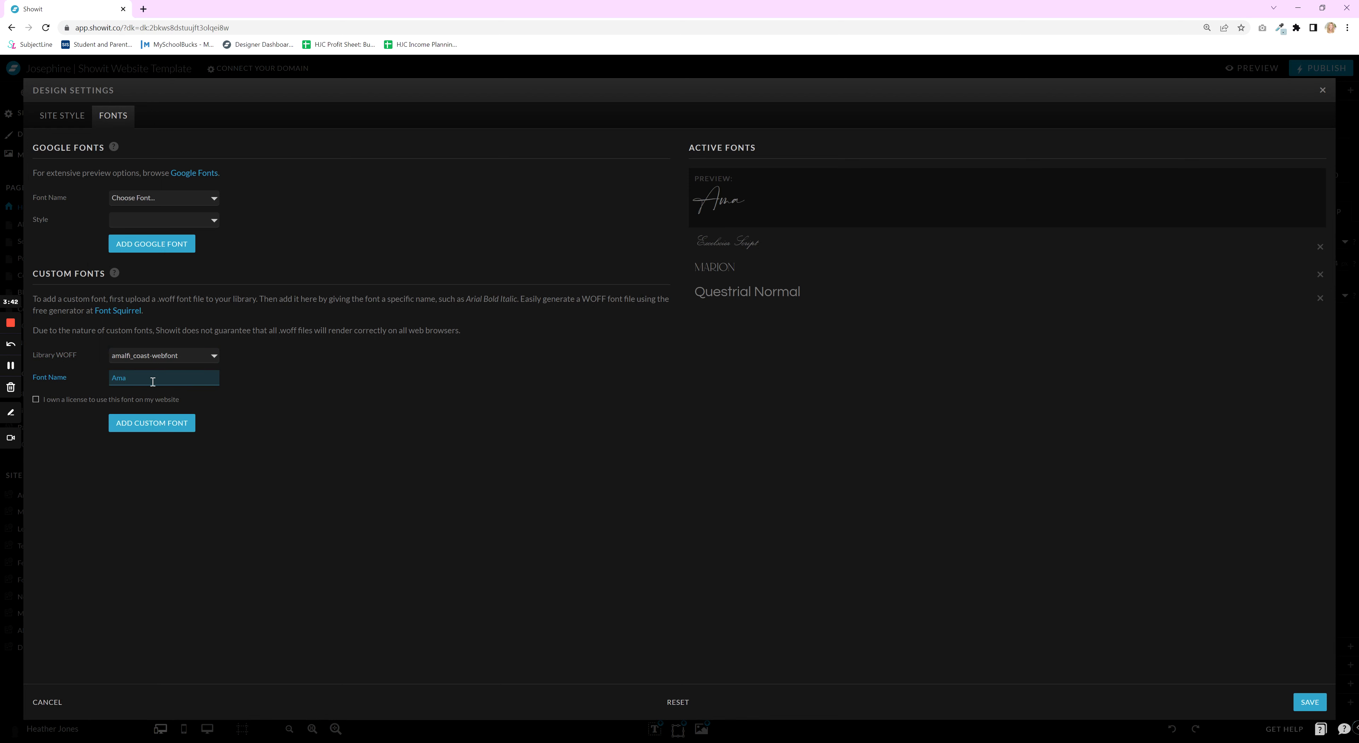
pyautogui.write('lfi Coast')
pyautogui.click(35, 403)
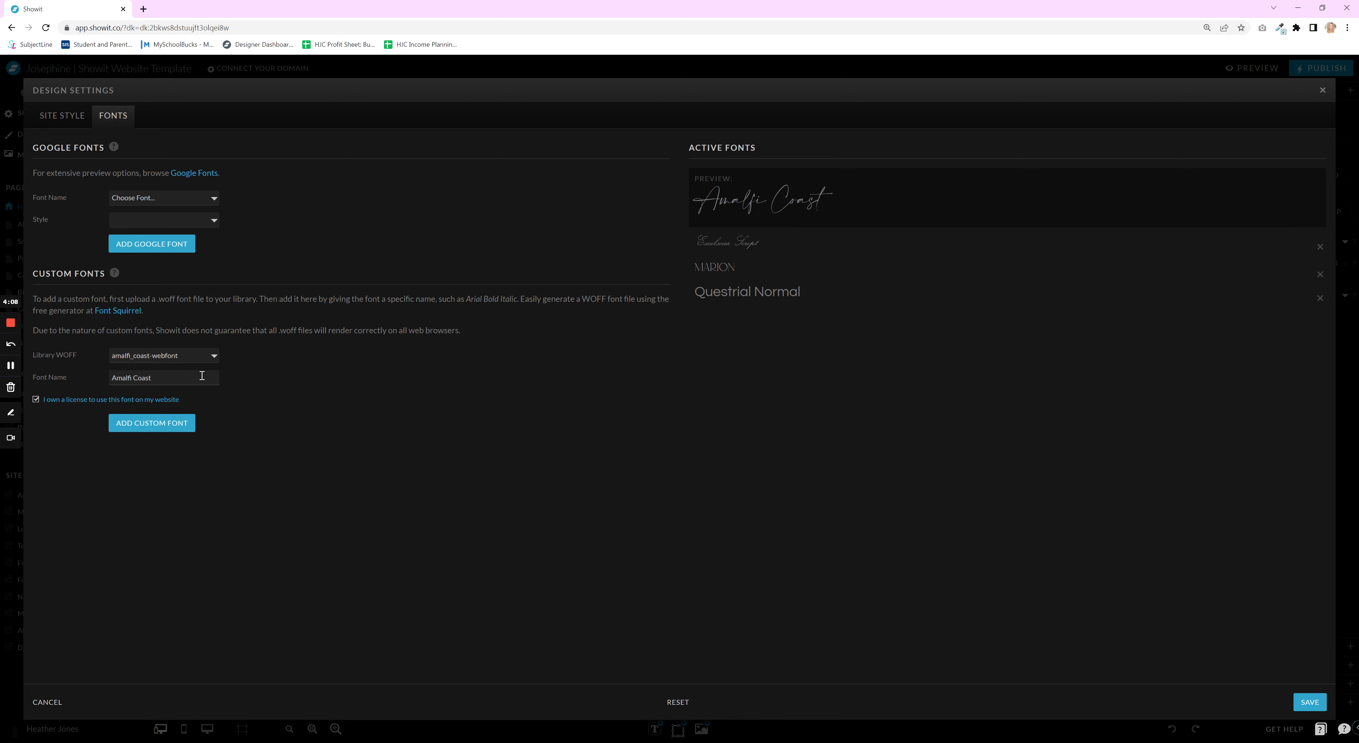
pyautogui.click(160, 425)
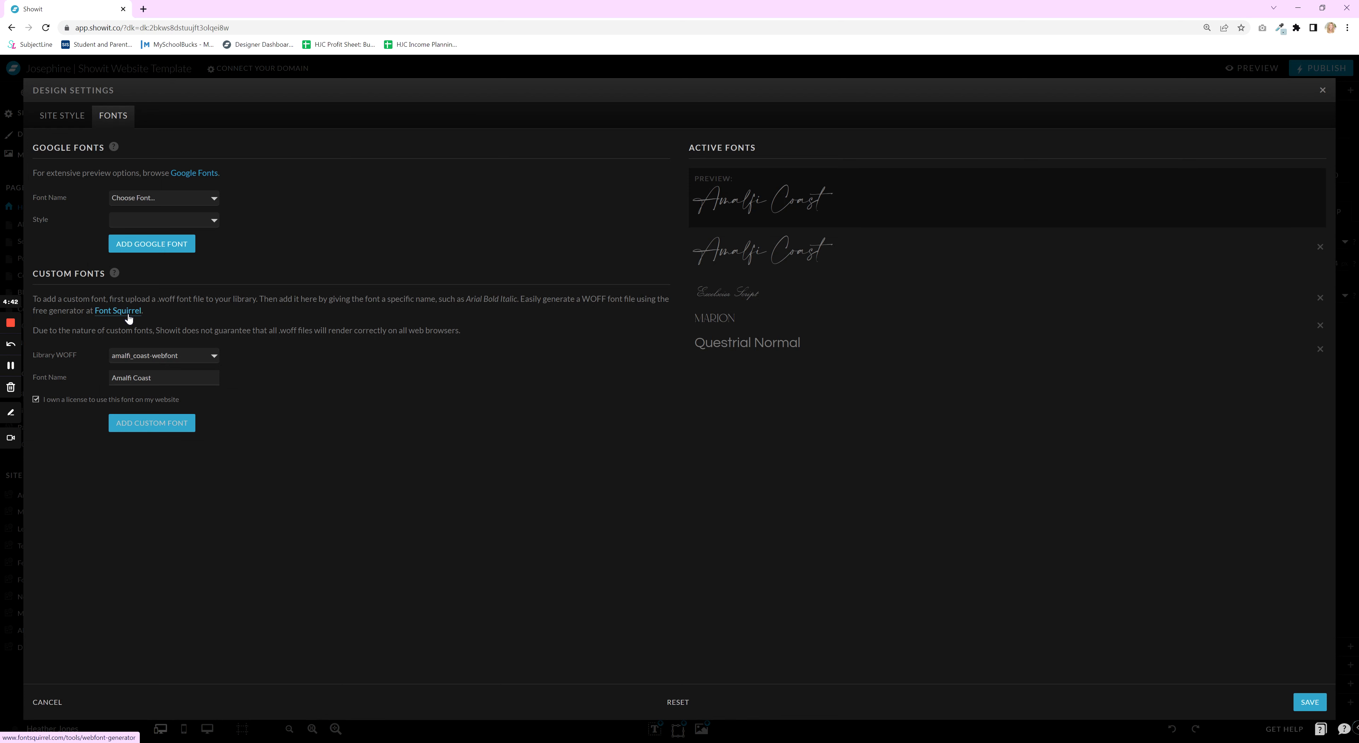
# Remove Amalfi Coast from the active fonts
pyautogui.click(1320, 248)
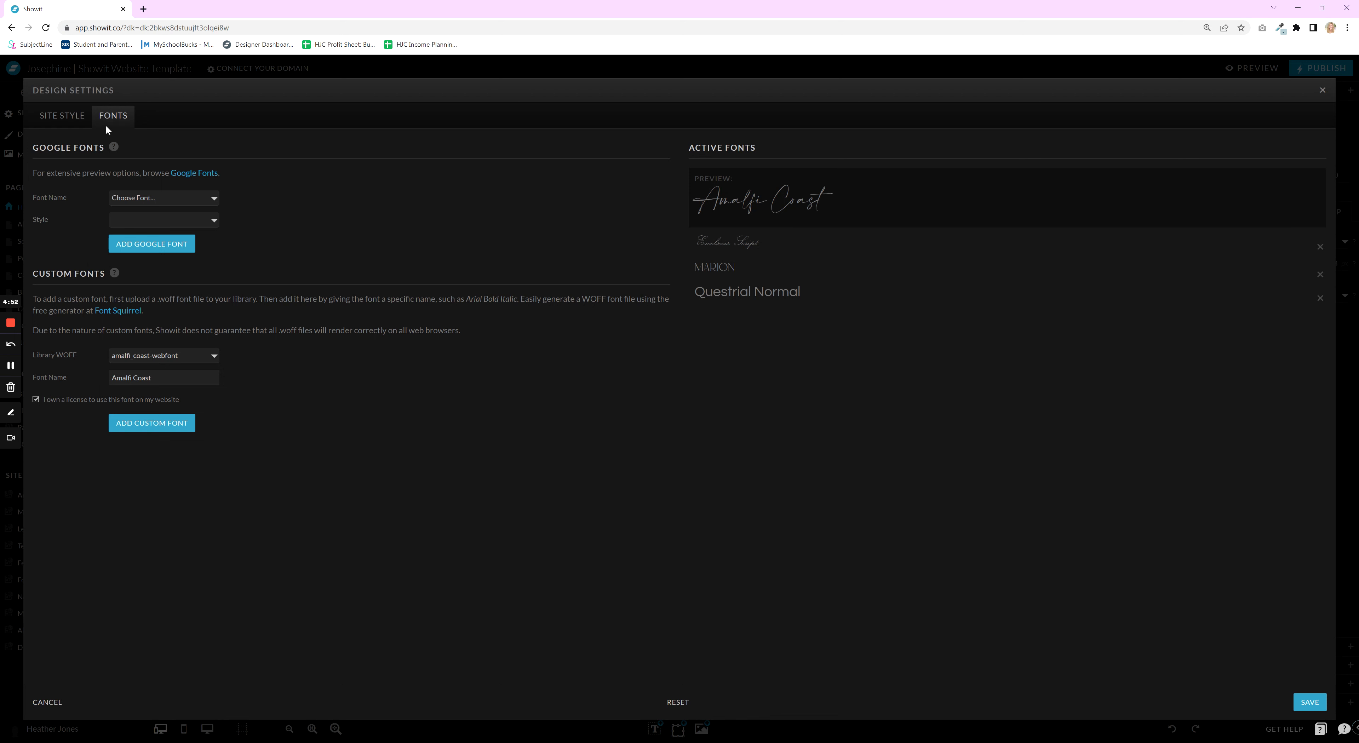
# Examine the desktop Title and Paragraph type style settings in the site style
pyautogui.click(49, 117)
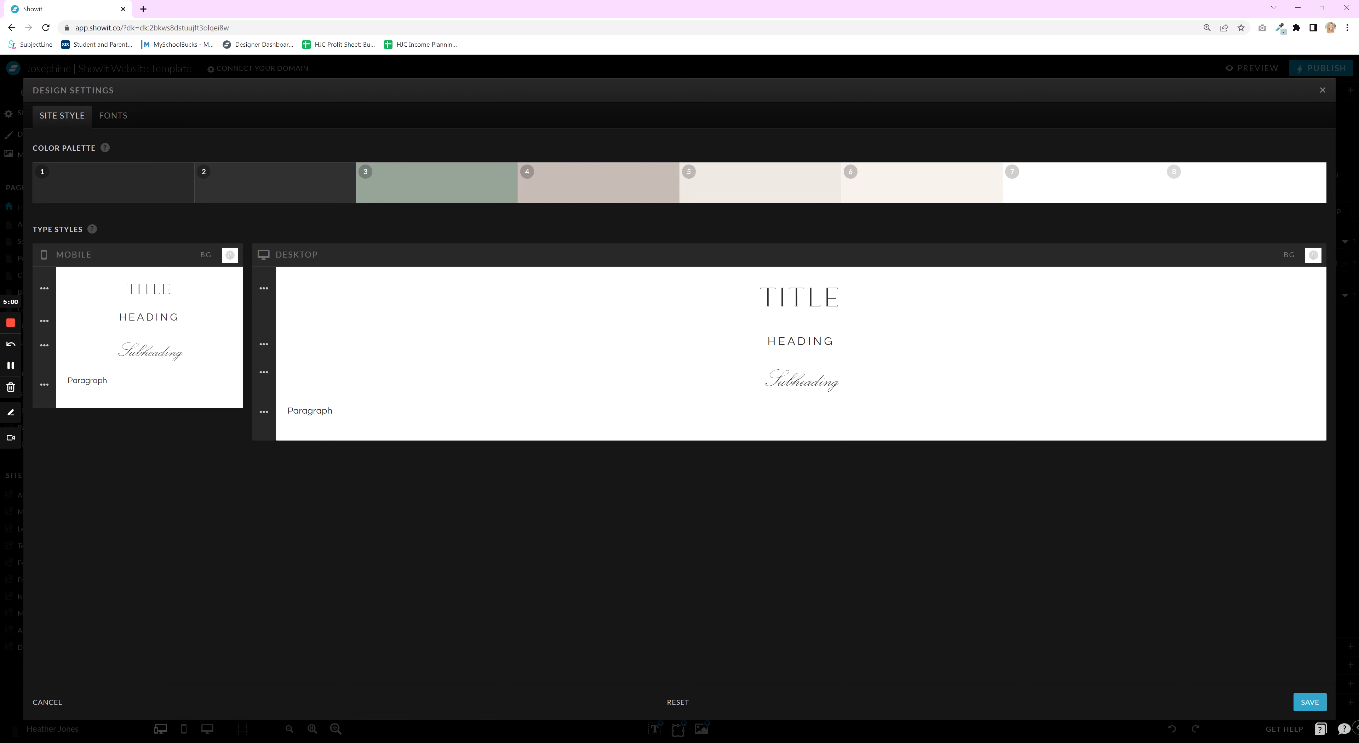
pyautogui.moveTo(766, 297); pyautogui.dragTo(844, 298)
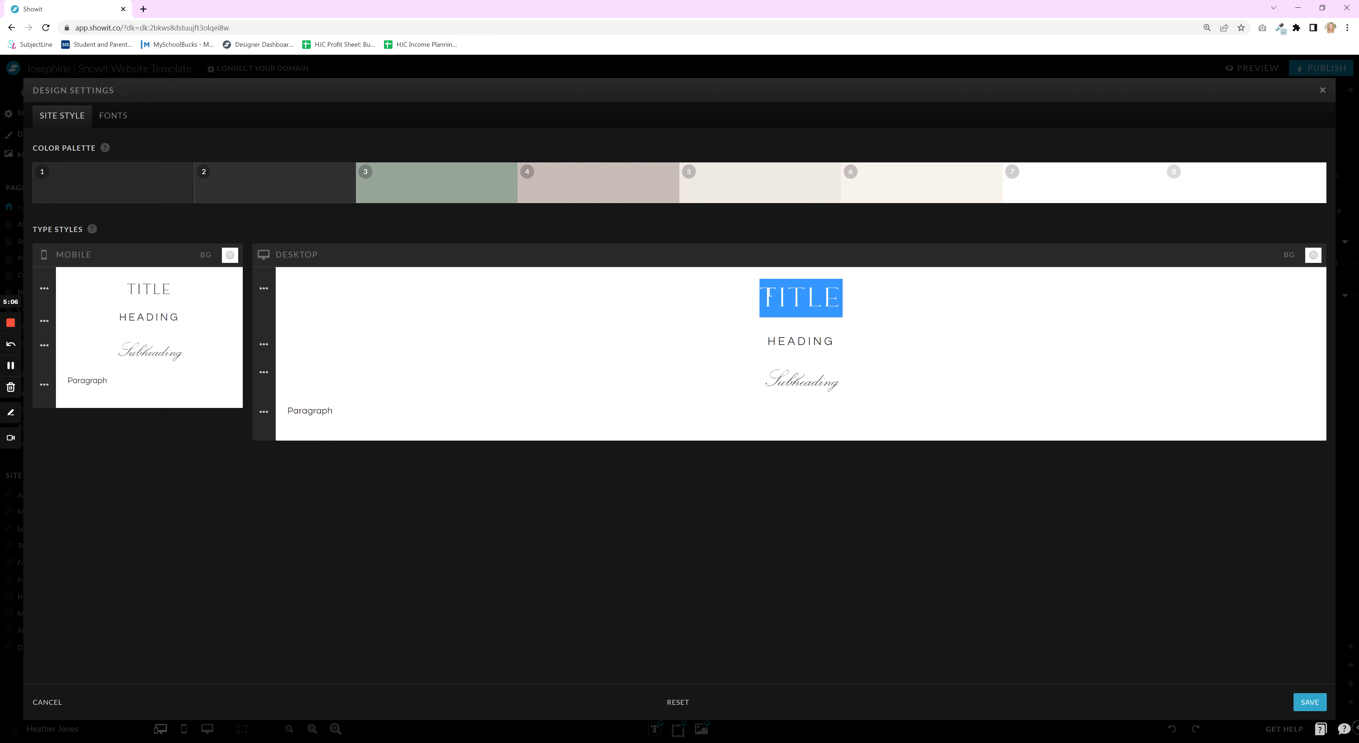
pyautogui.click(856, 310)
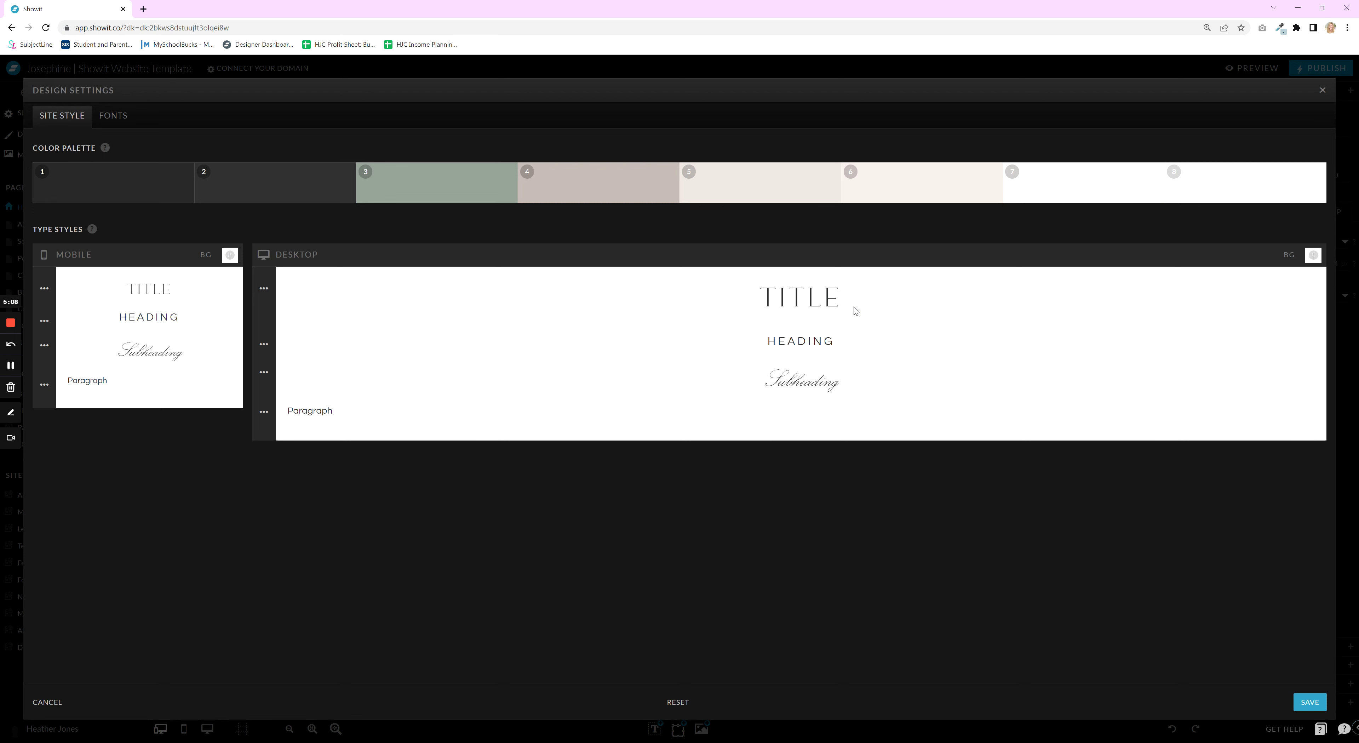
pyautogui.click(264, 289)
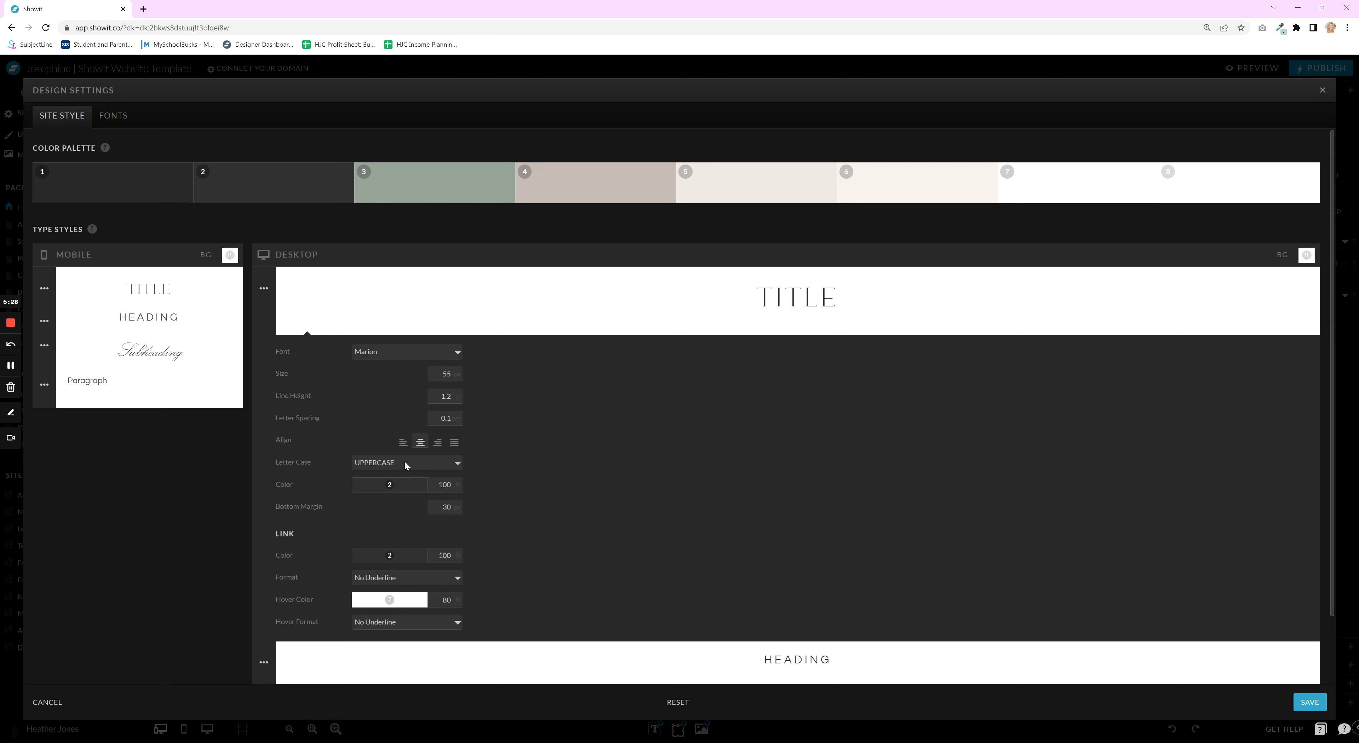
pyautogui.click(264, 288)
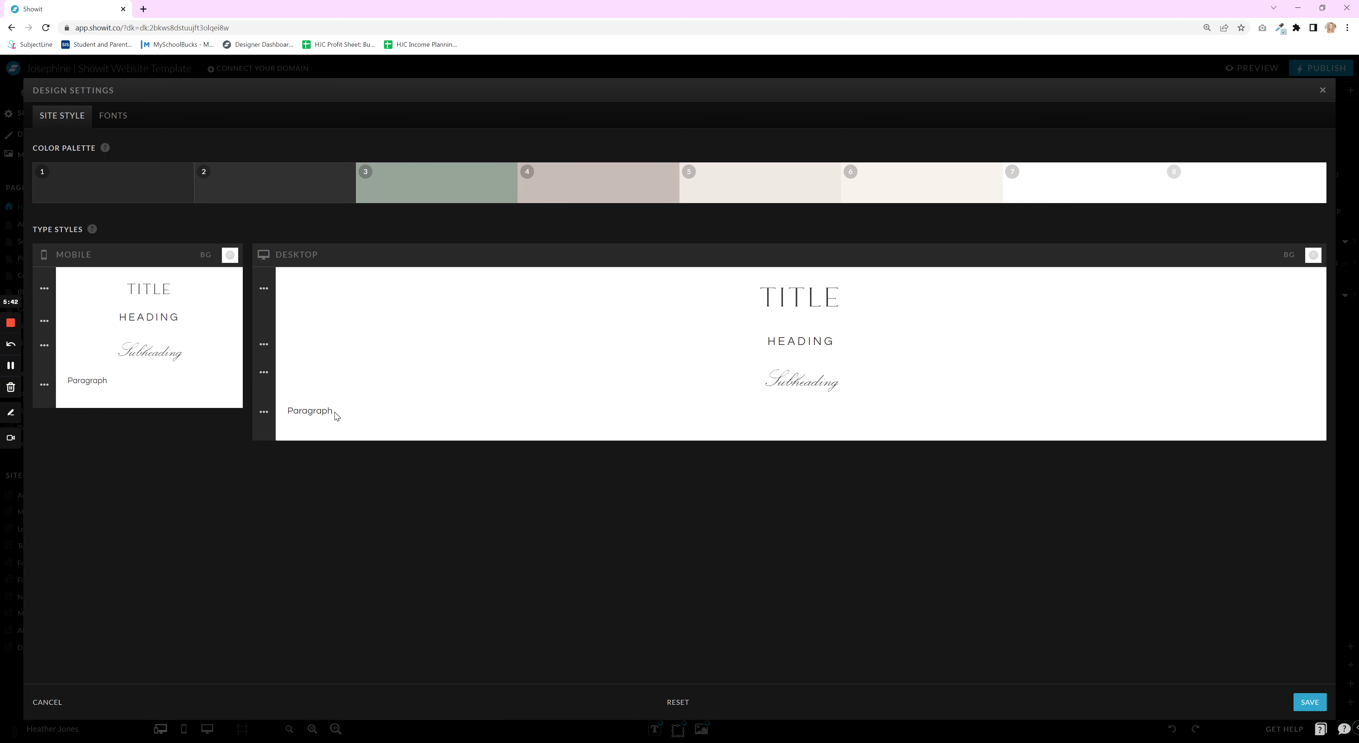
pyautogui.click(264, 412)
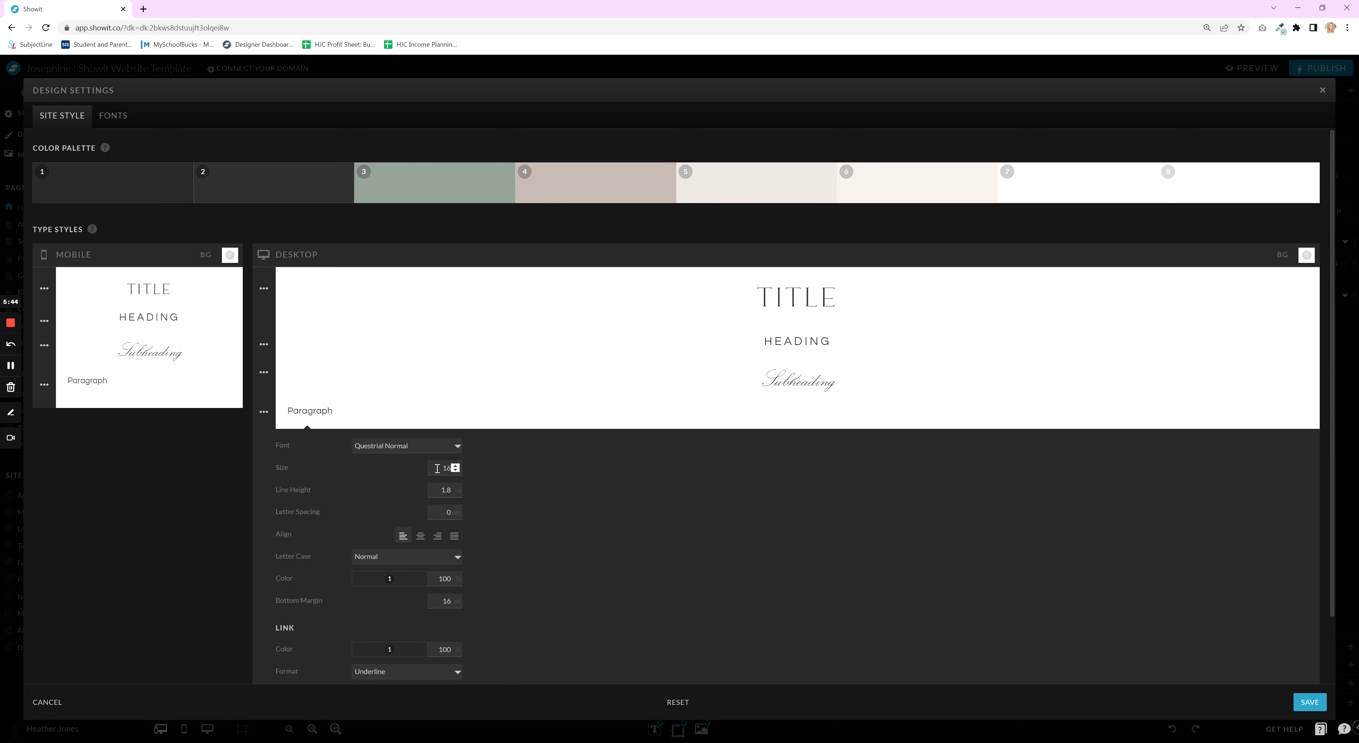